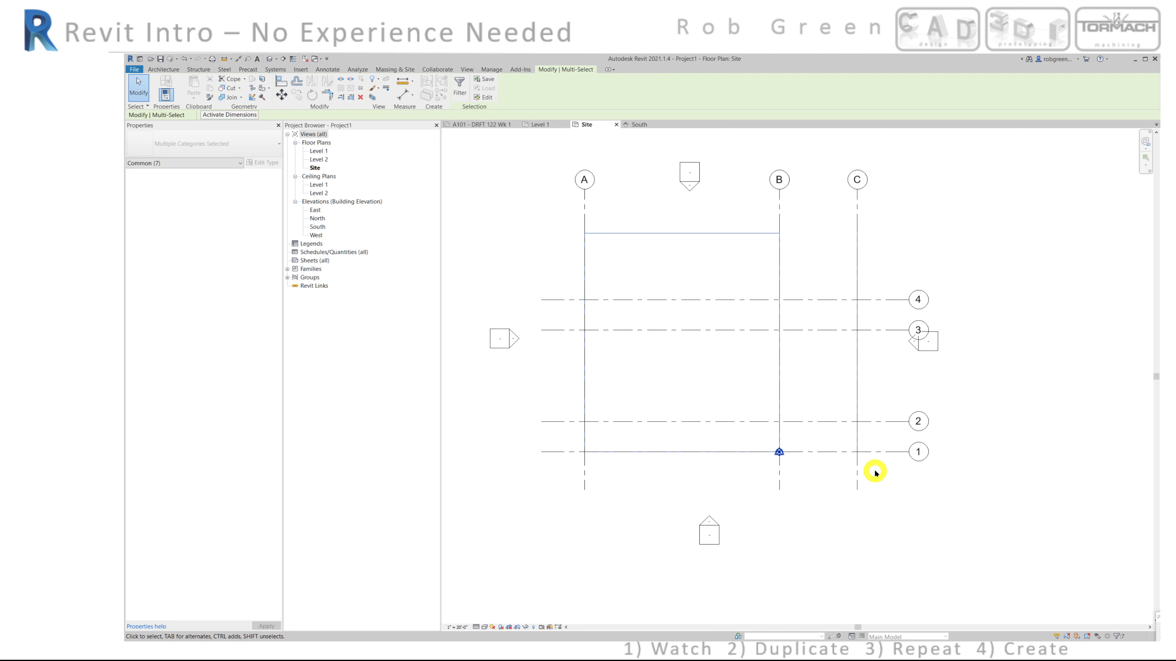
Step: Try an enclosing window selection and a crossing selection over the outline lines and grids, clearing each selection
click(875, 472)
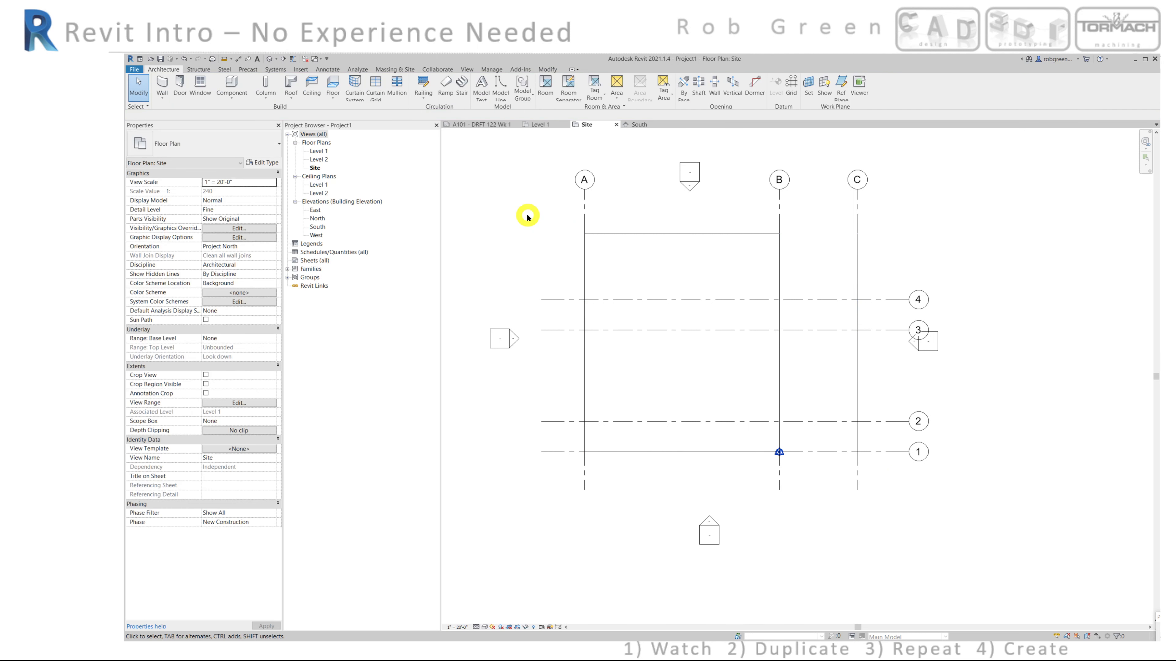
drag(528, 213, 879, 474)
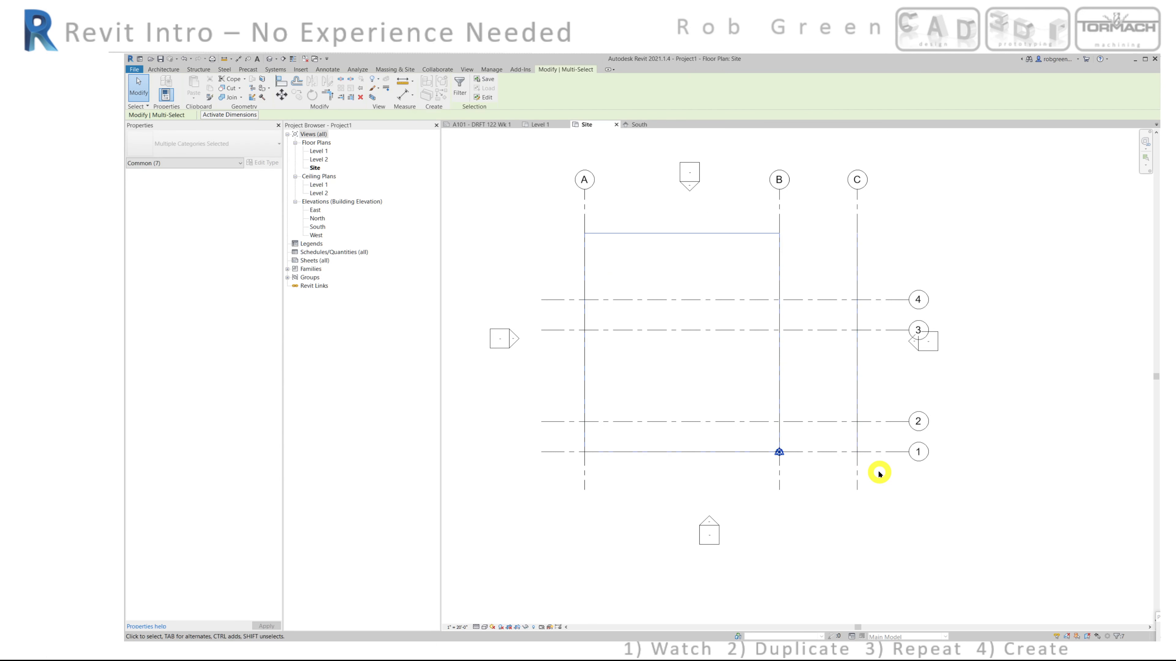
key(Escape)
drag(883, 221, 554, 467)
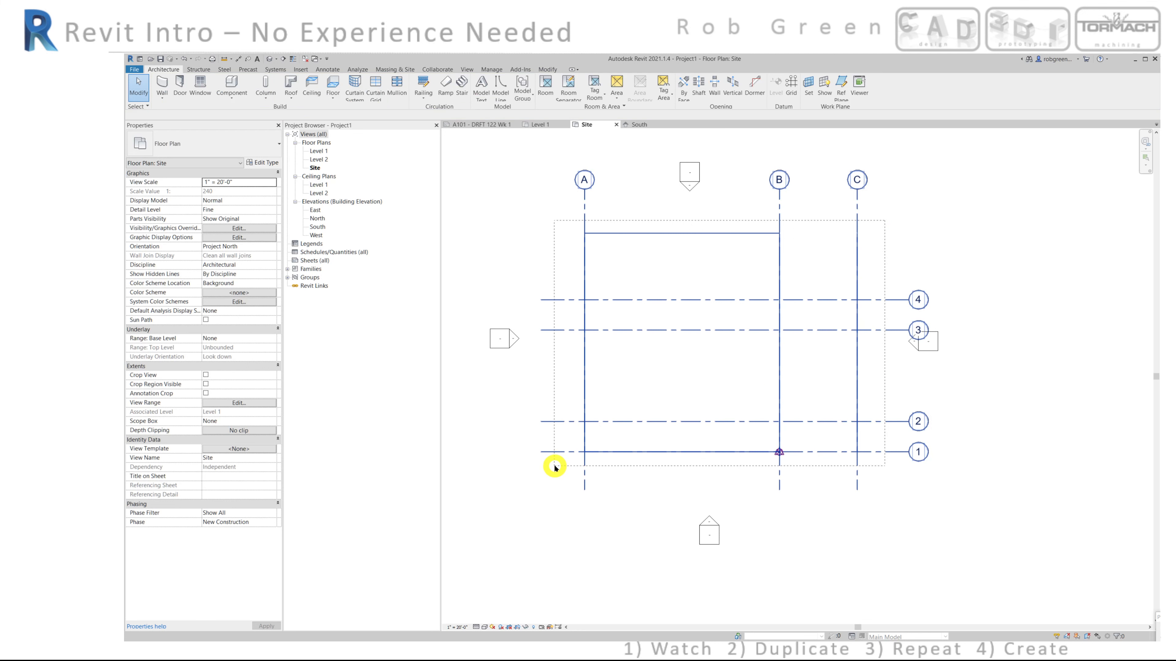
drag(555, 467, 555, 468)
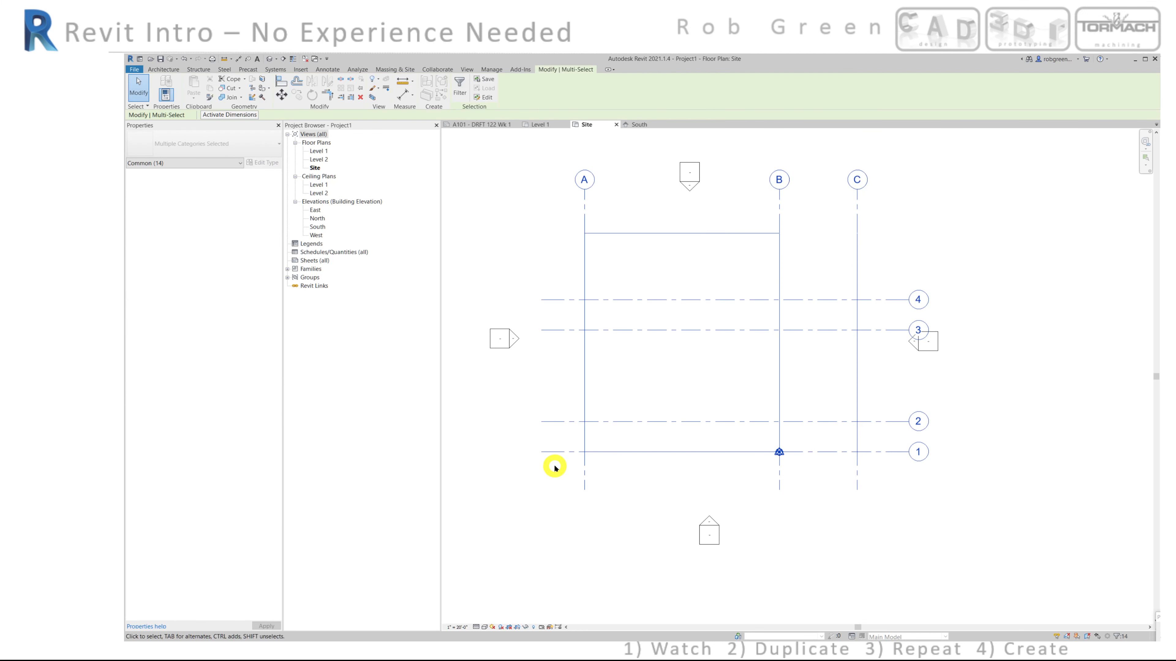
key(Escape)
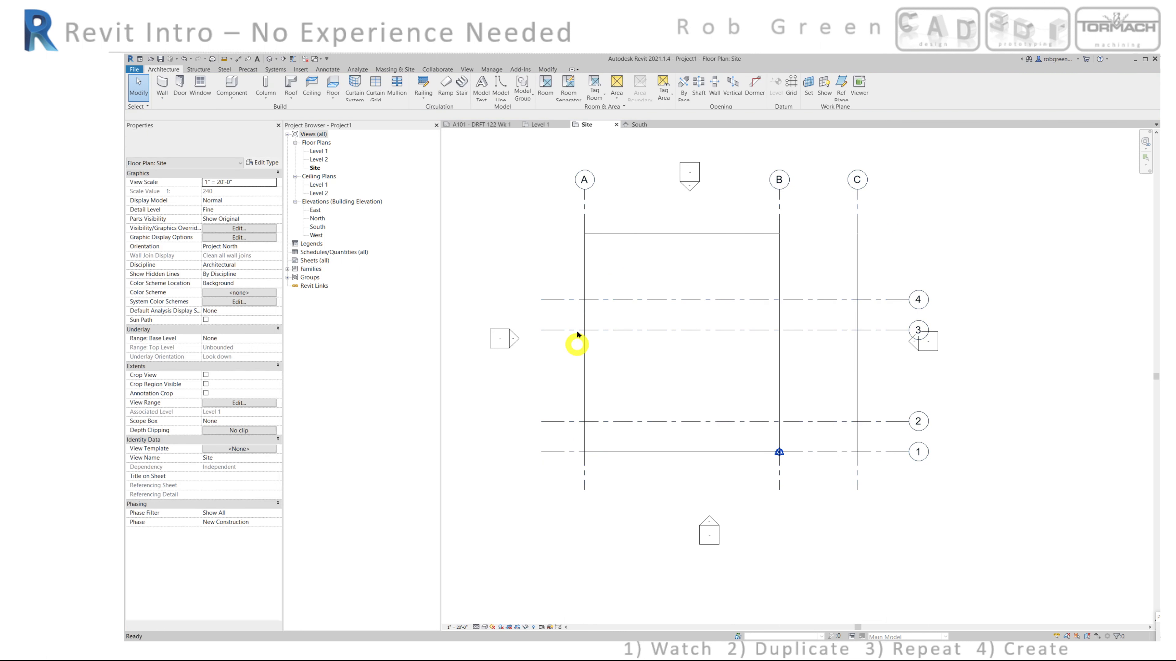
Step: Delete the solid outline lines drawn over the grid, keeping the grid lines
drag(548, 212, 882, 471)
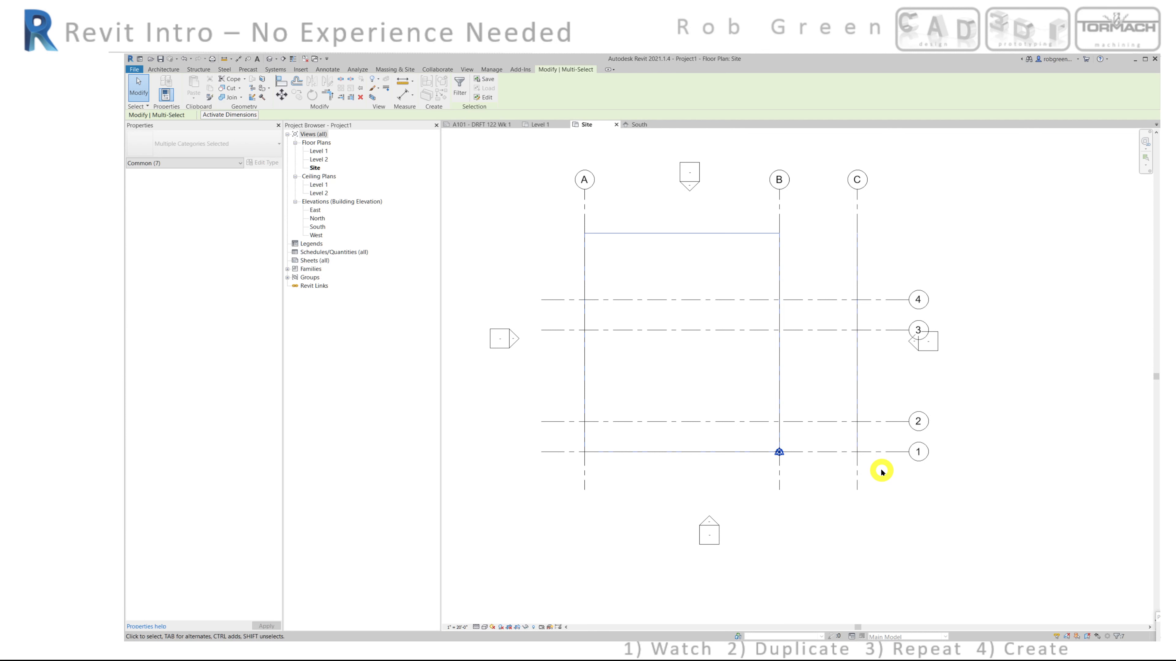
key(Escape)
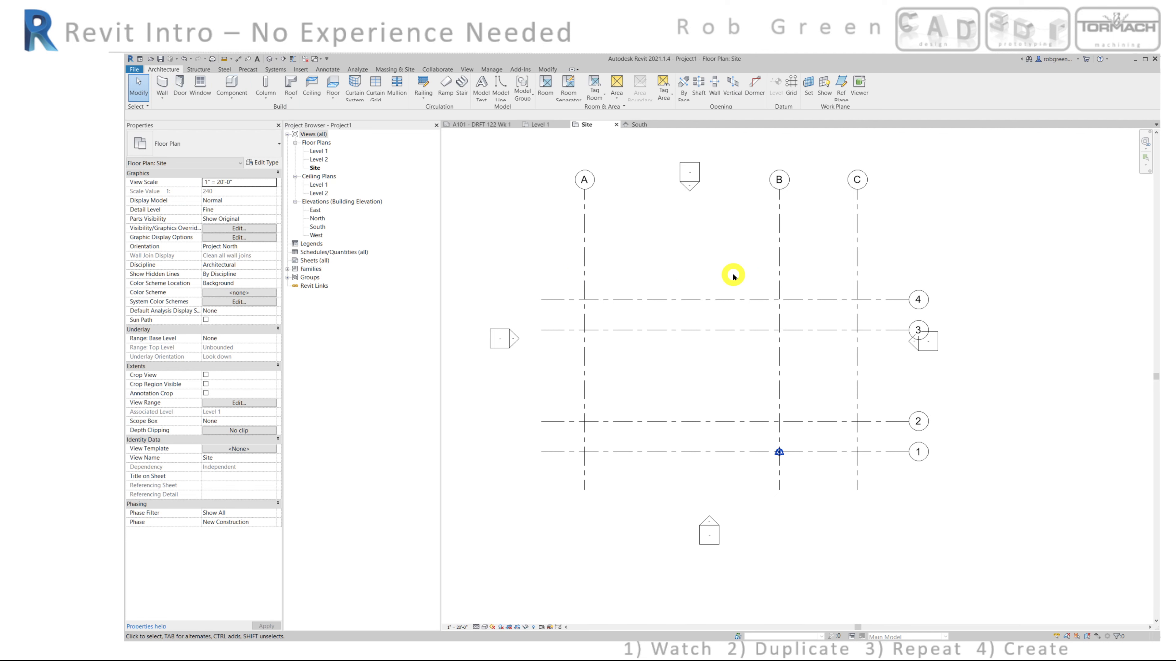
Step: Start the Wall command with the wall type Exterior - Brick and CMU on MTL. Stud
click(162, 86)
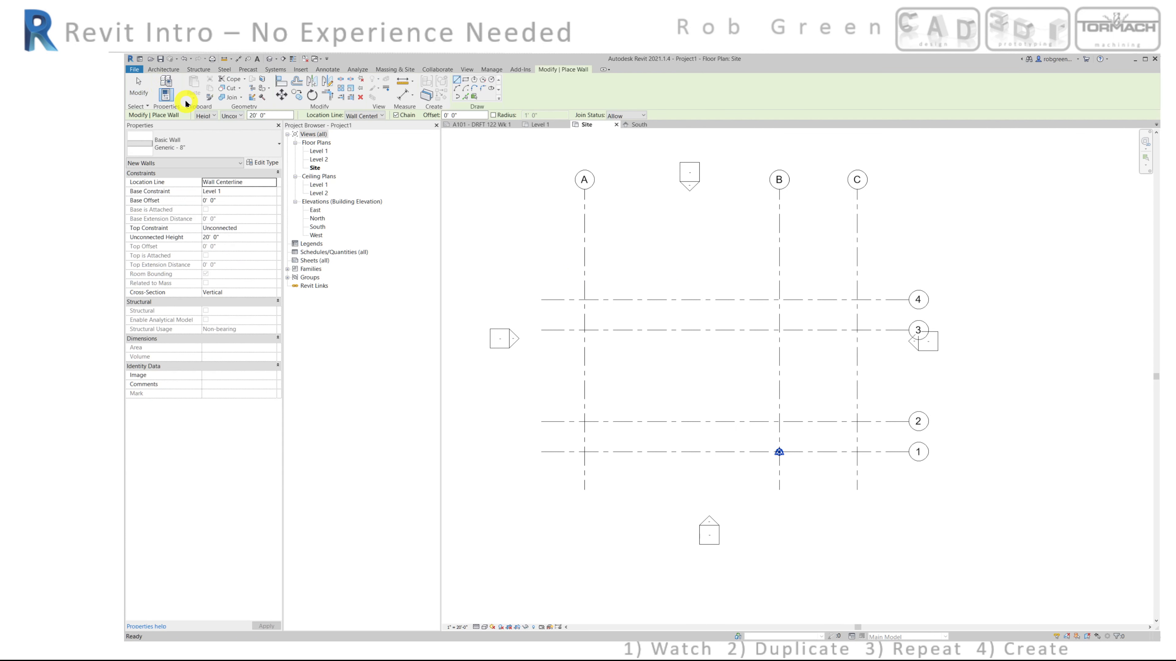
click(163, 69)
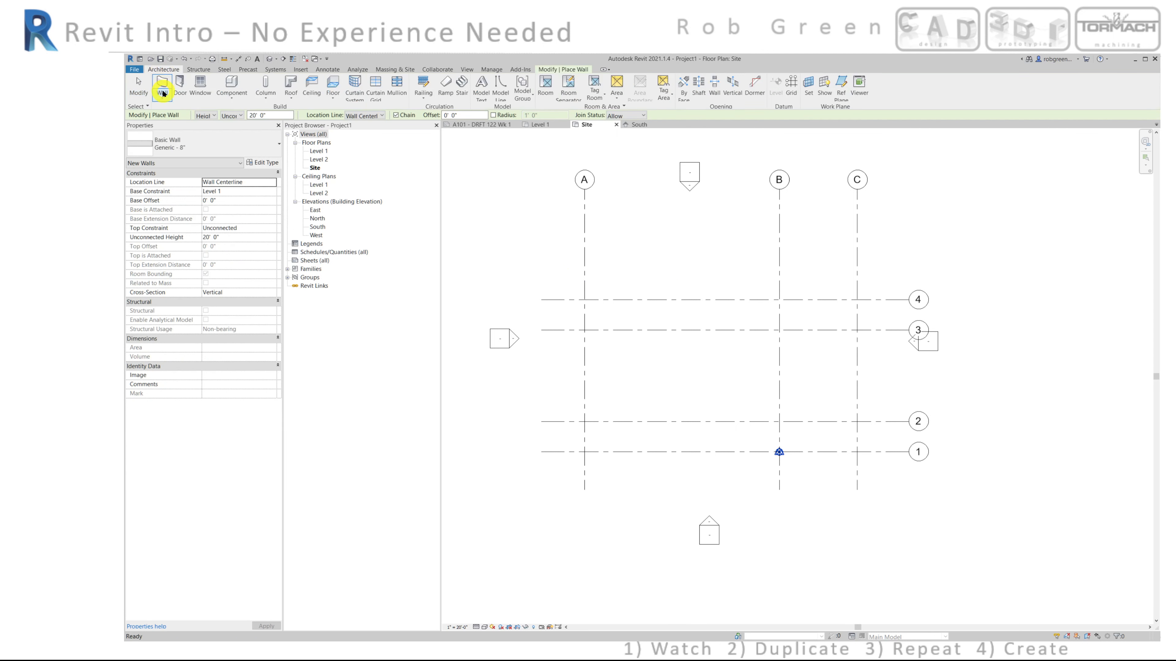
click(162, 82)
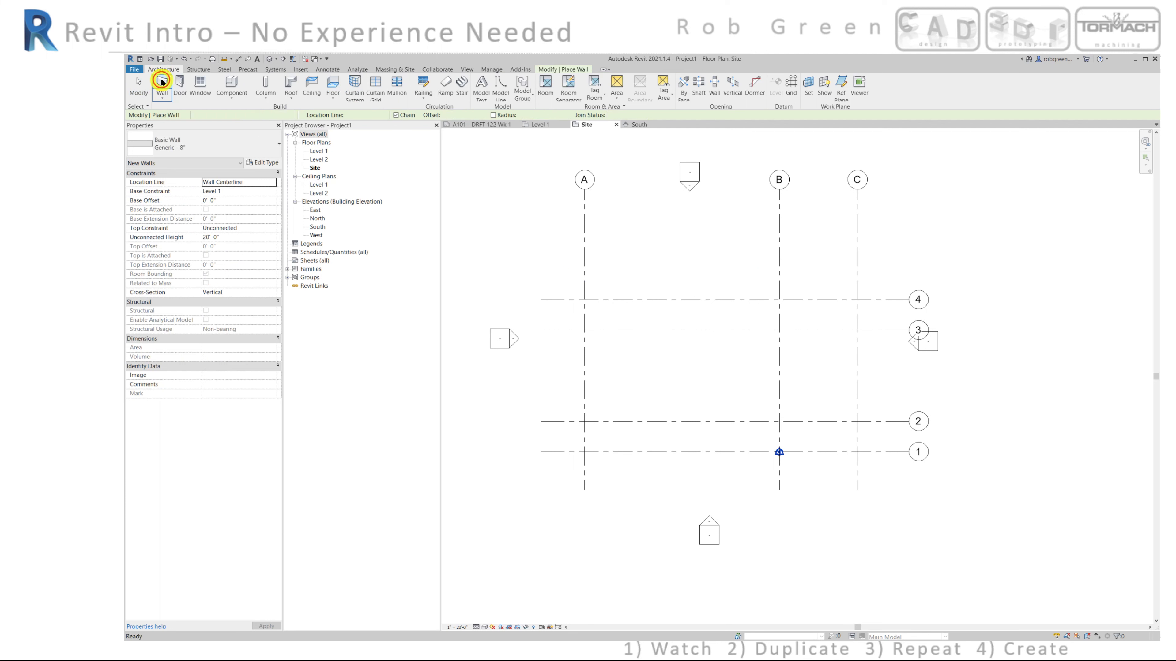
click(200, 144)
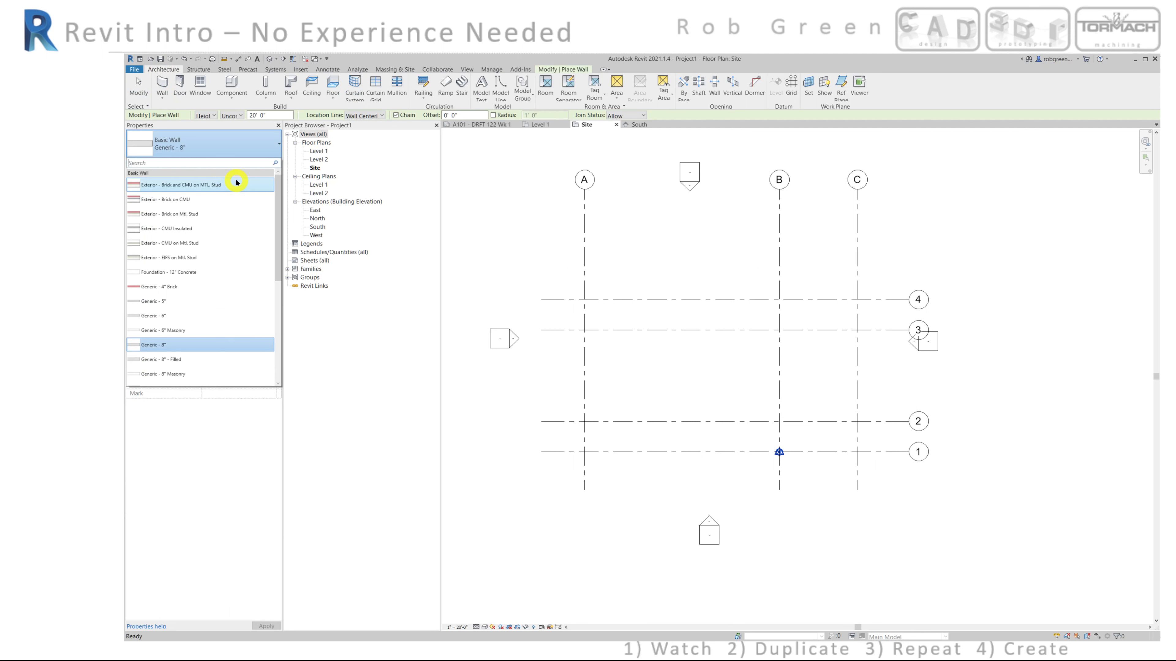
mouse_move(239, 183)
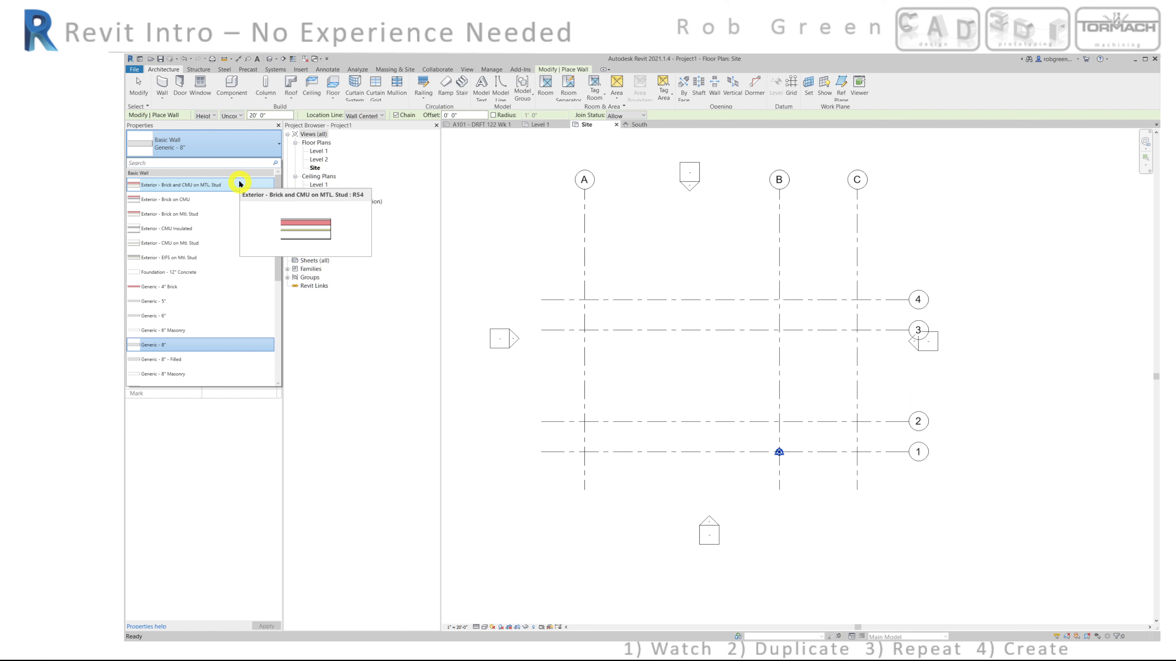
click(240, 184)
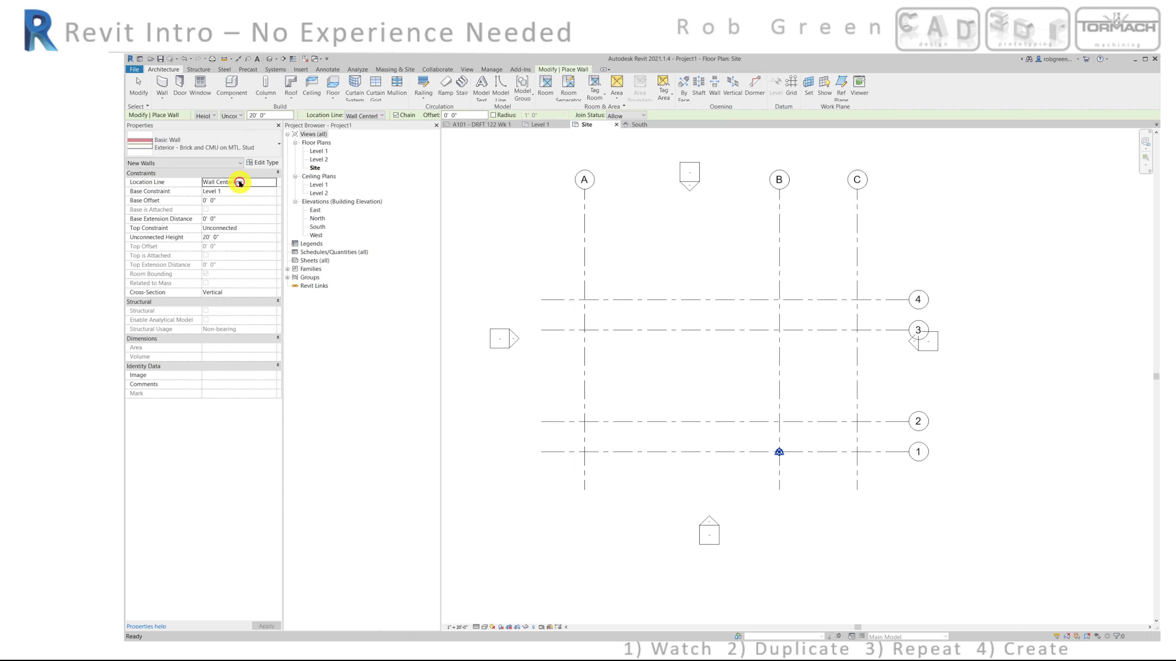
Step: Specify the new wall by Height with an Unconnected top constraint
click(205, 116)
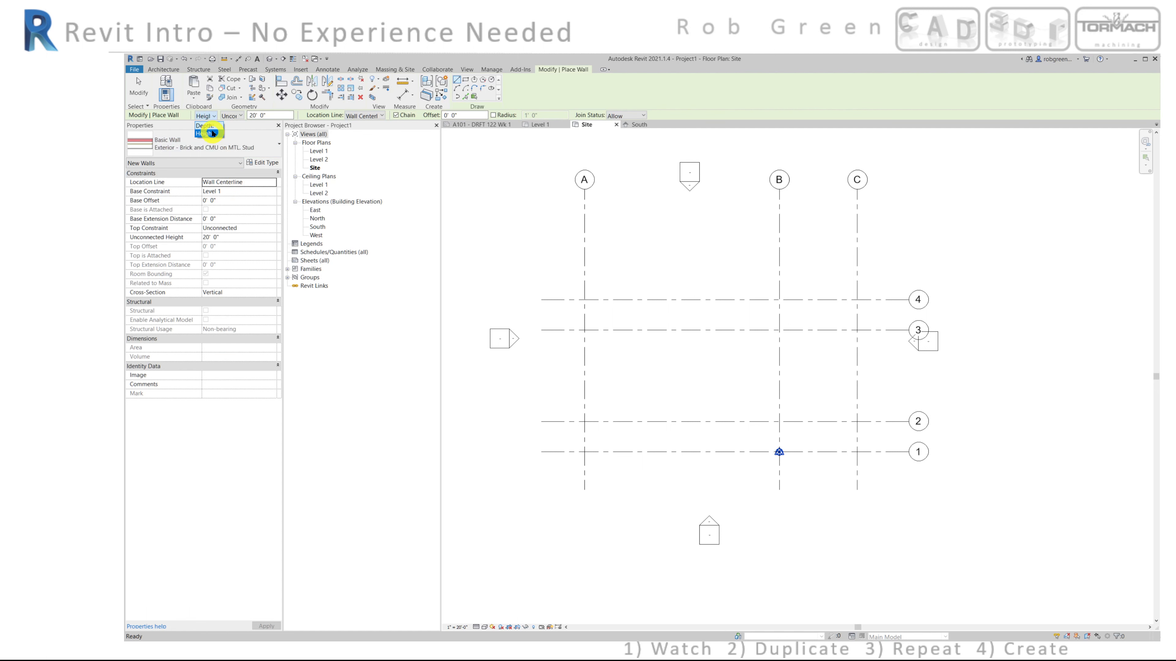
click(211, 134)
click(221, 116)
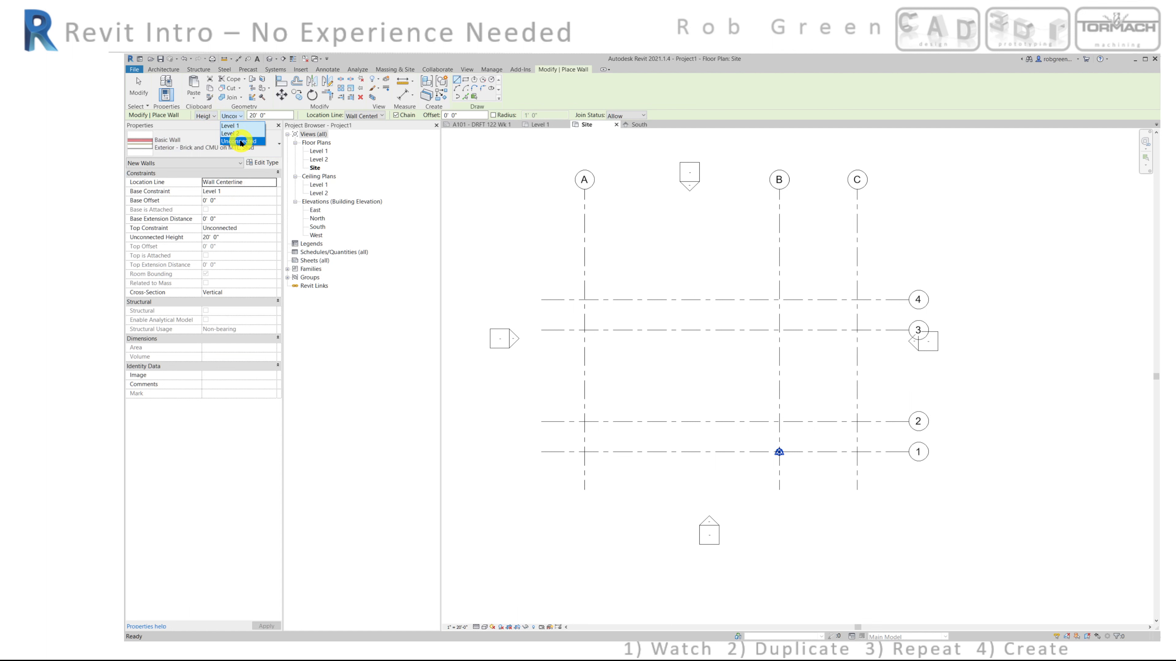
click(241, 141)
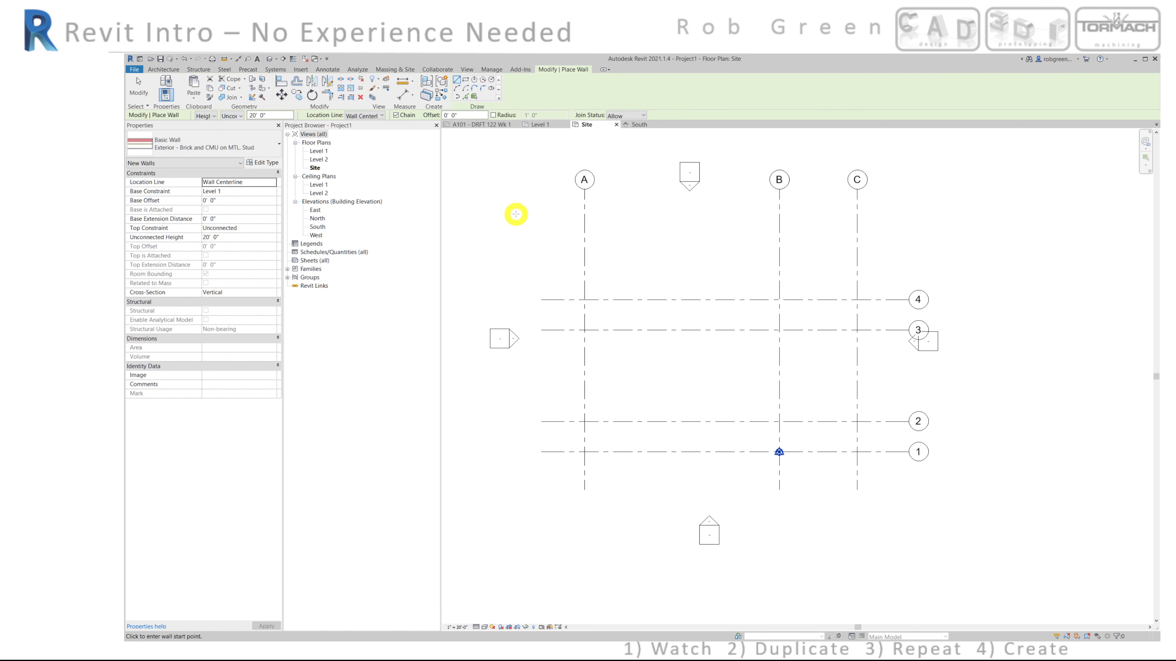
Step: Draw a diagonal wall about 60' long across grid line A, above grid line 4
click(516, 214)
click(612, 277)
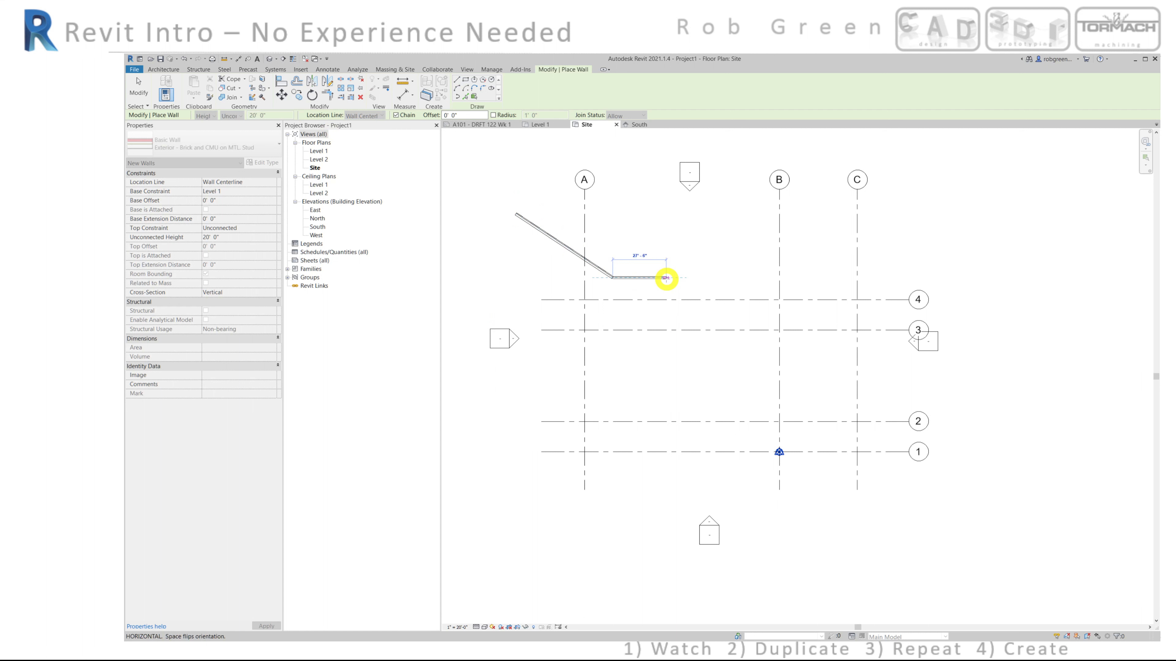
key(Escape)
key(Escape)
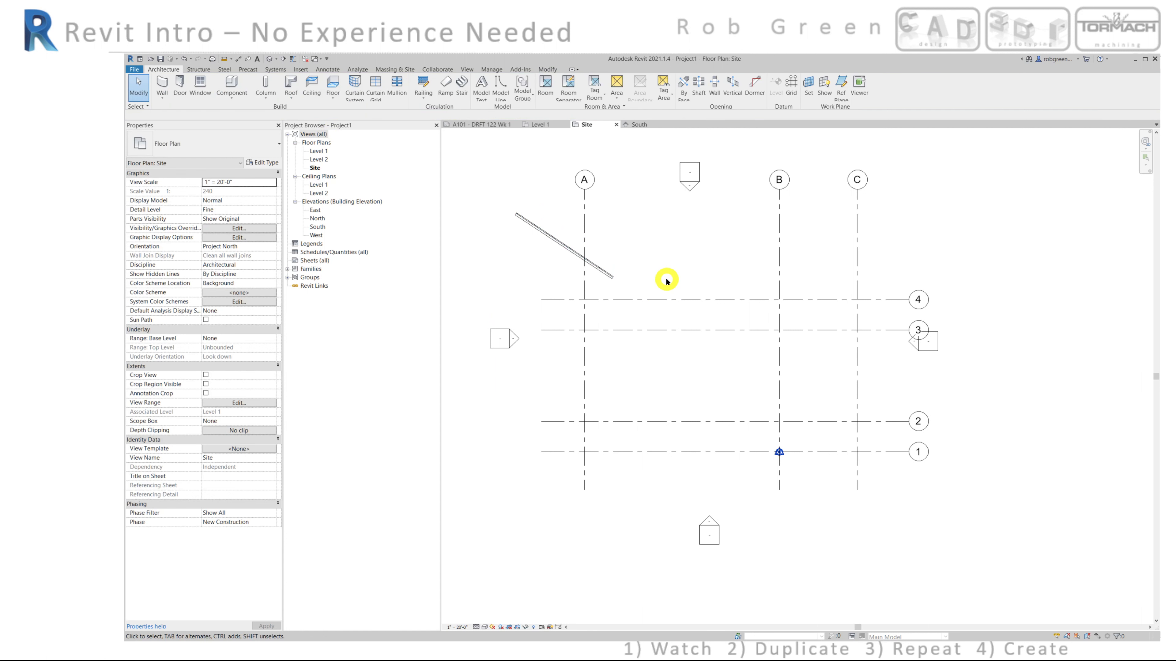
Step: Open the default 3D view and examine the wall's base and height relative to Level 1 and Level 2
click(269, 60)
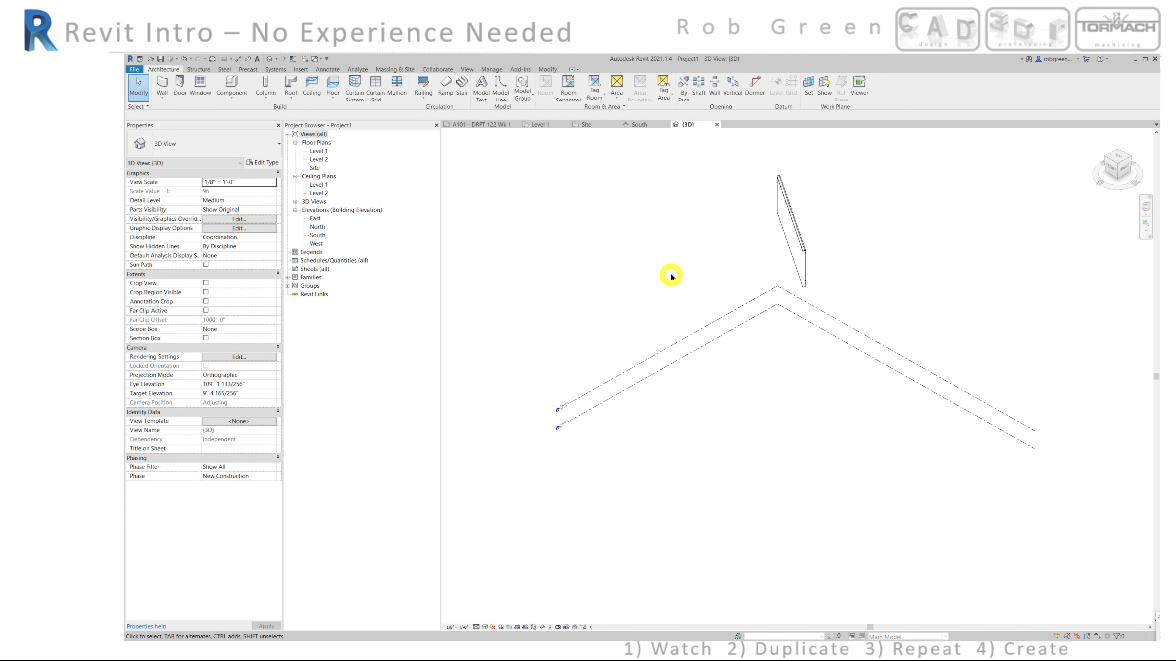
shift+middle_drag(672, 276, 719, 232)
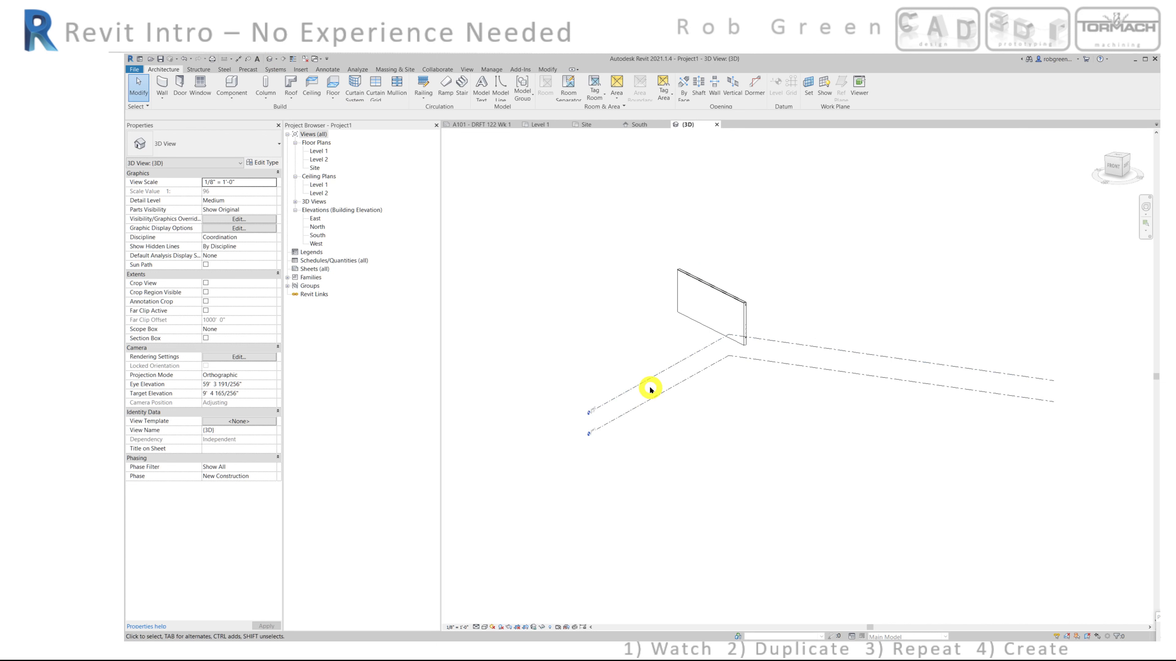
shift+middle_drag(711, 314, 749, 254)
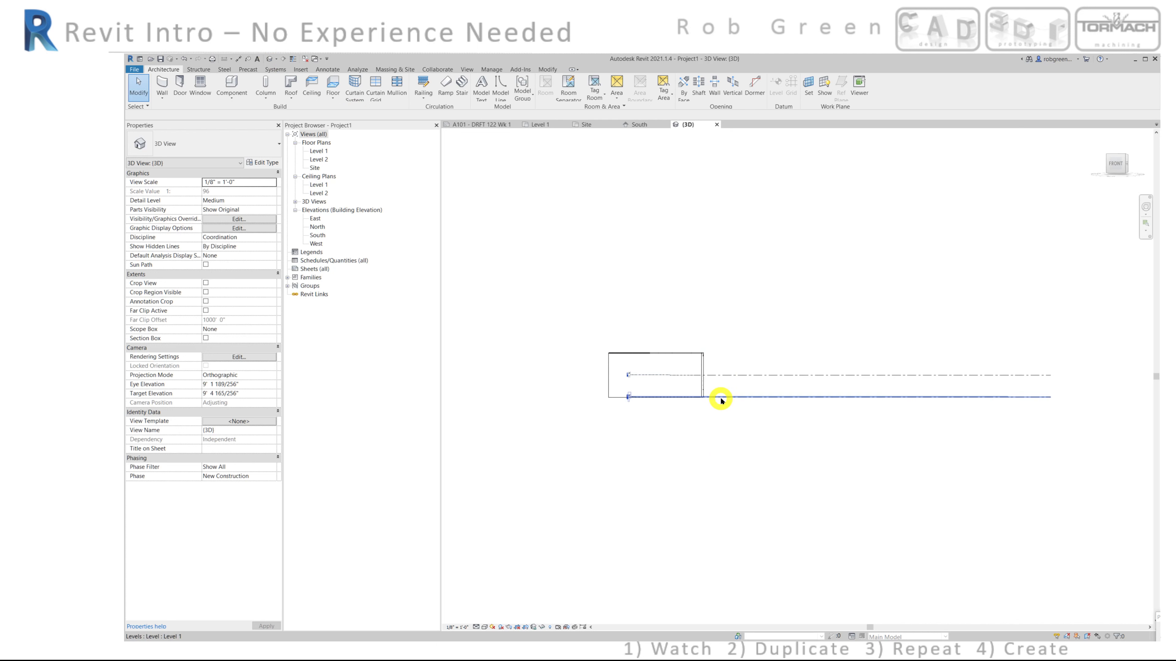
scroll(632, 402, up, 4)
scroll(631, 403, up, 4)
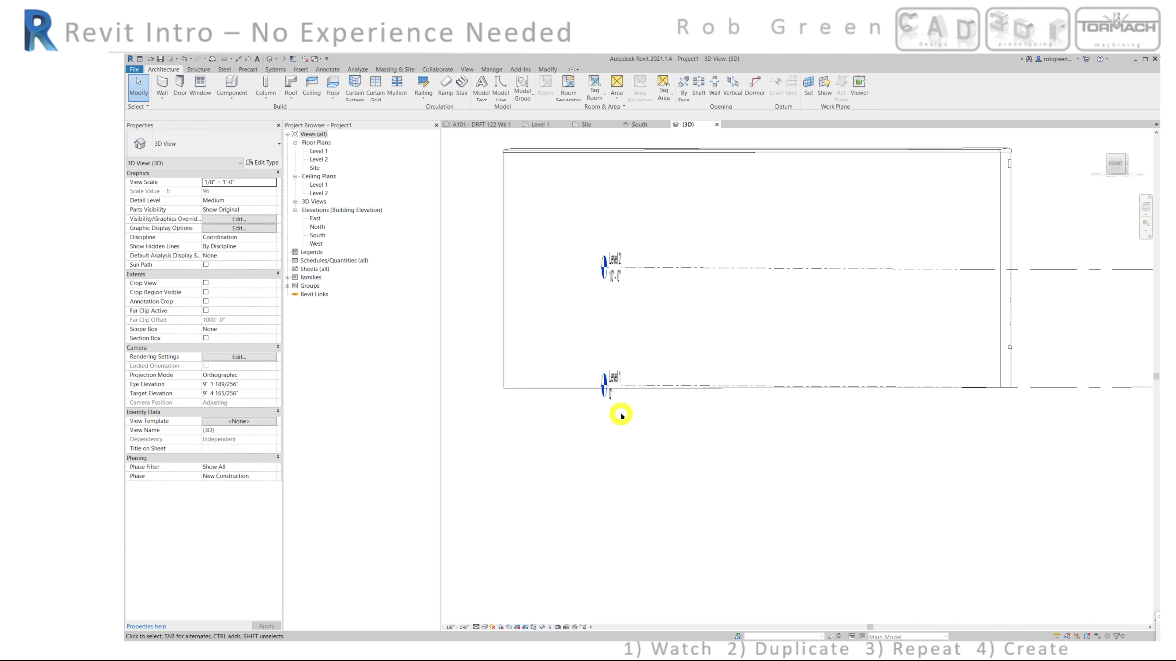
scroll(619, 373, up, 3)
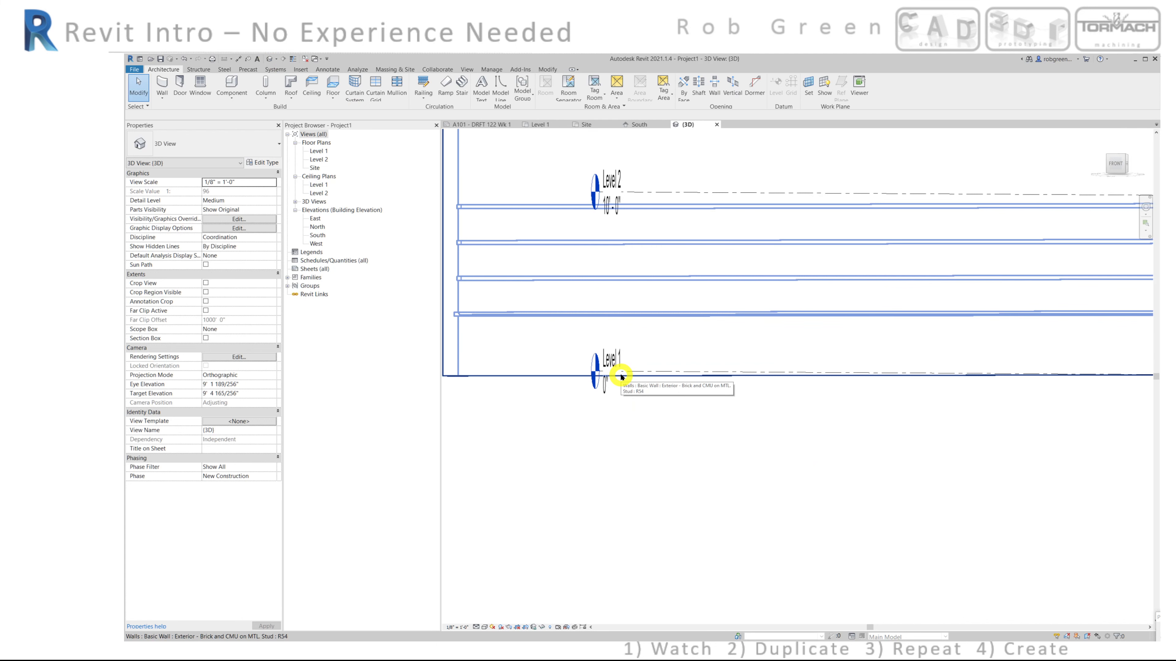
scroll(620, 375, down, 4)
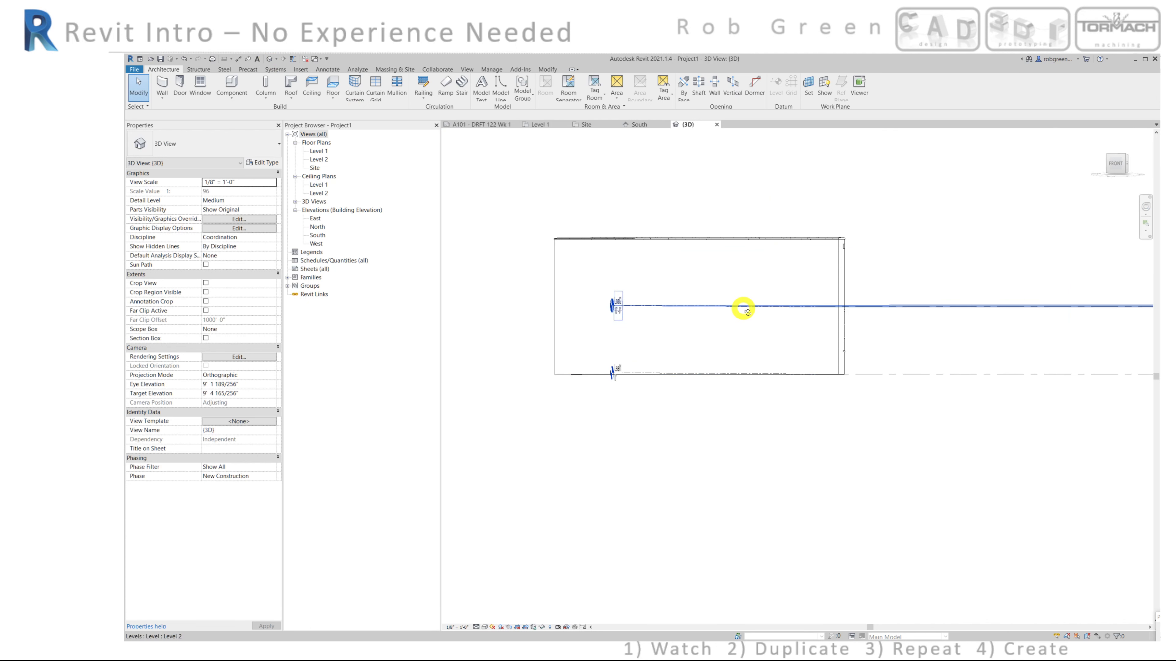
shift+middle_drag(743, 310, 765, 330)
scroll(726, 315, down, 4)
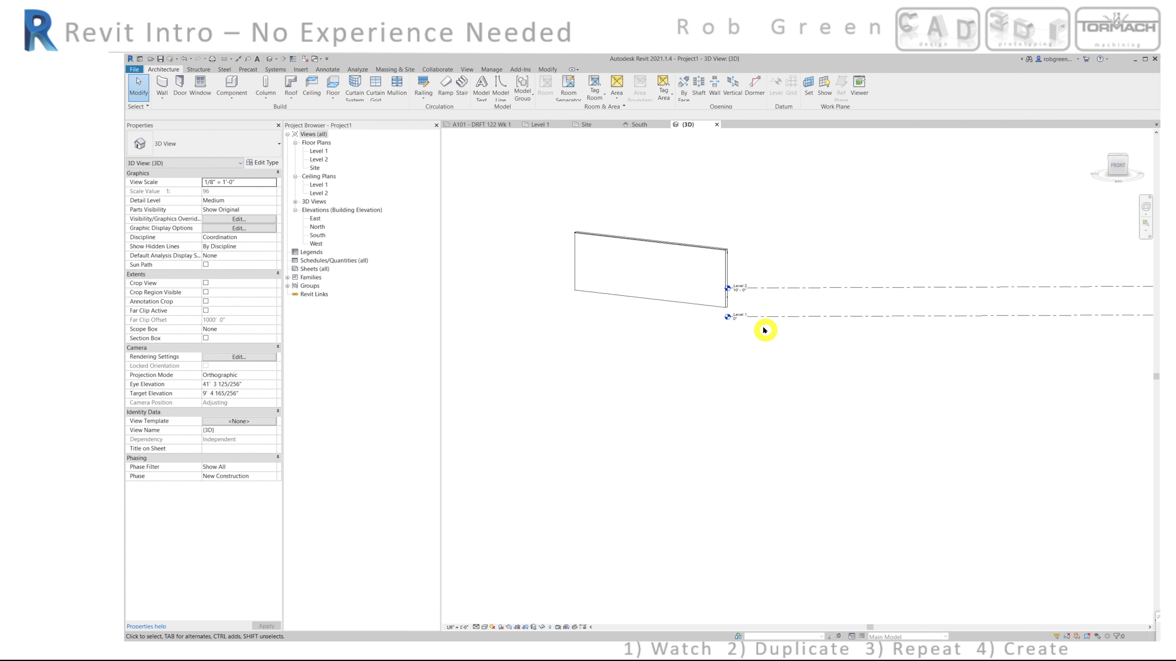
middle_drag(718, 291, 714, 319)
click(695, 298)
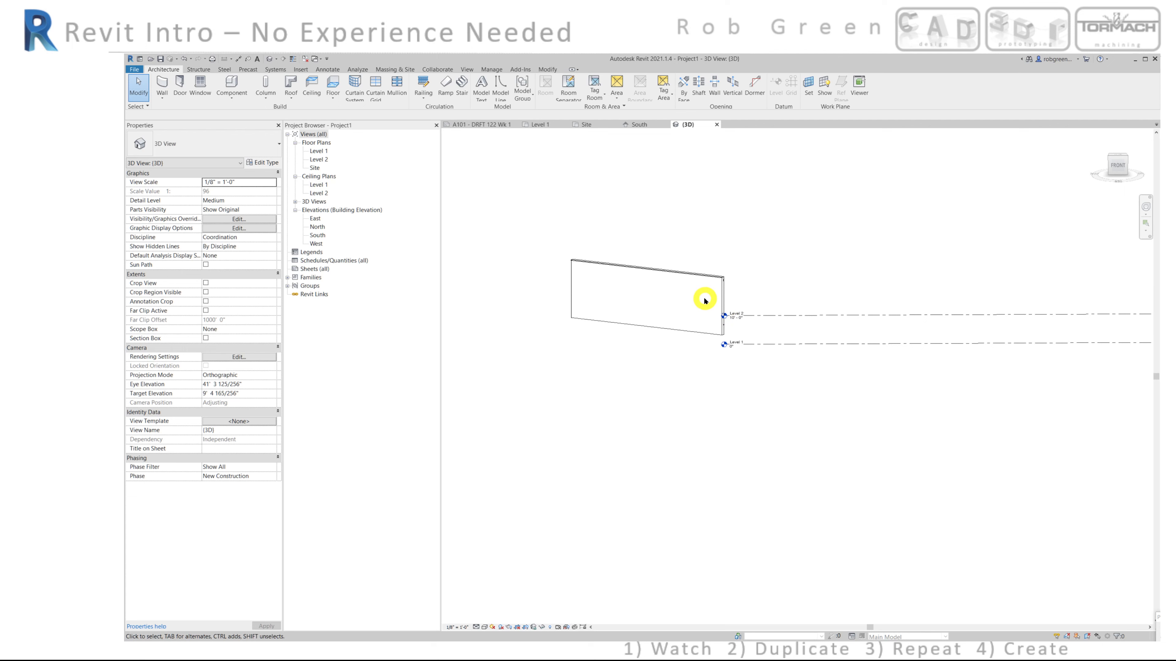
shift+middle_drag(703, 284, 658, 241)
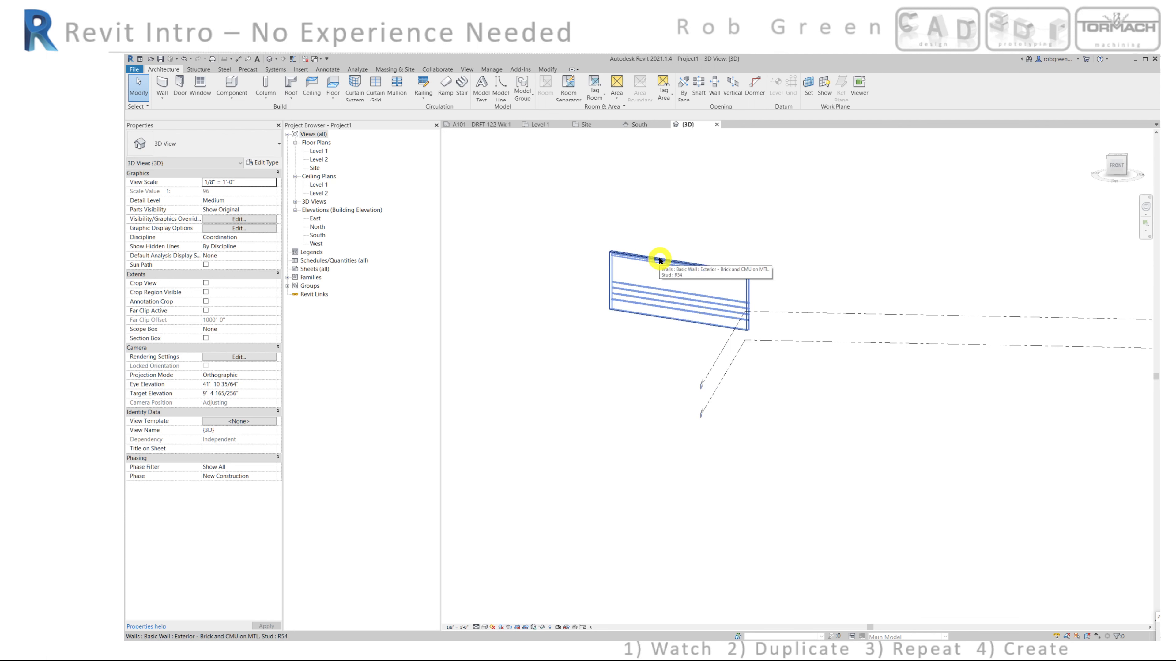
Step: Delete the diagonal brick and CMU wall from the 3D view
click(660, 260)
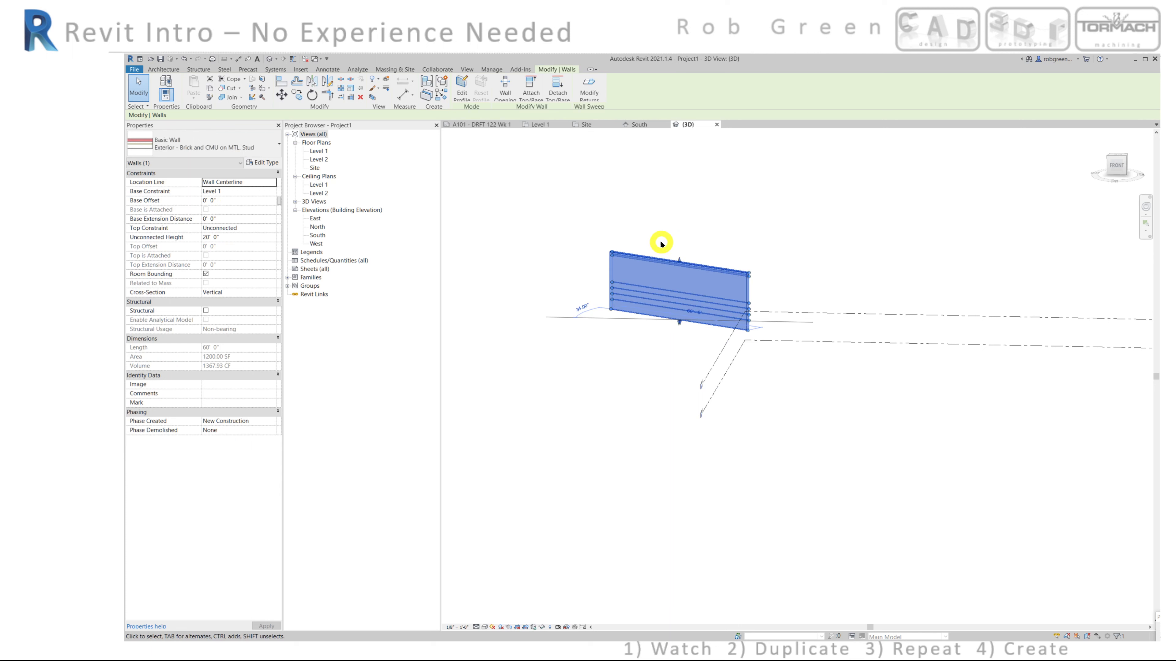
key(Delete)
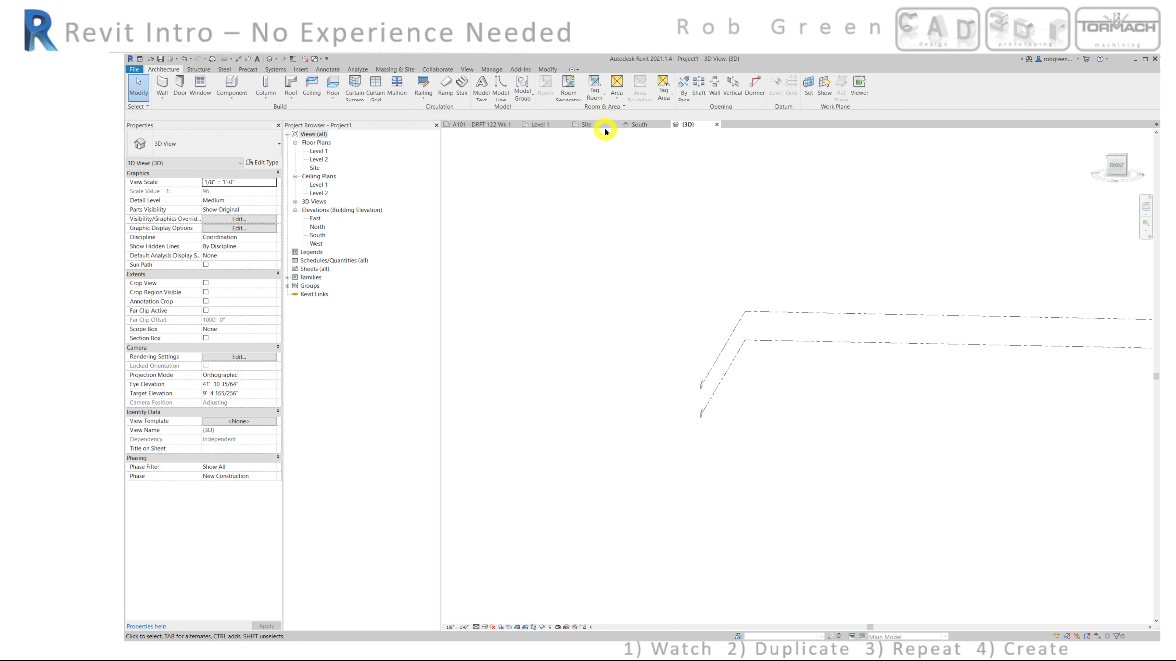
Step: Open the Level 1 floor plan with grids A to C and 1 to 4 fully in view
click(587, 123)
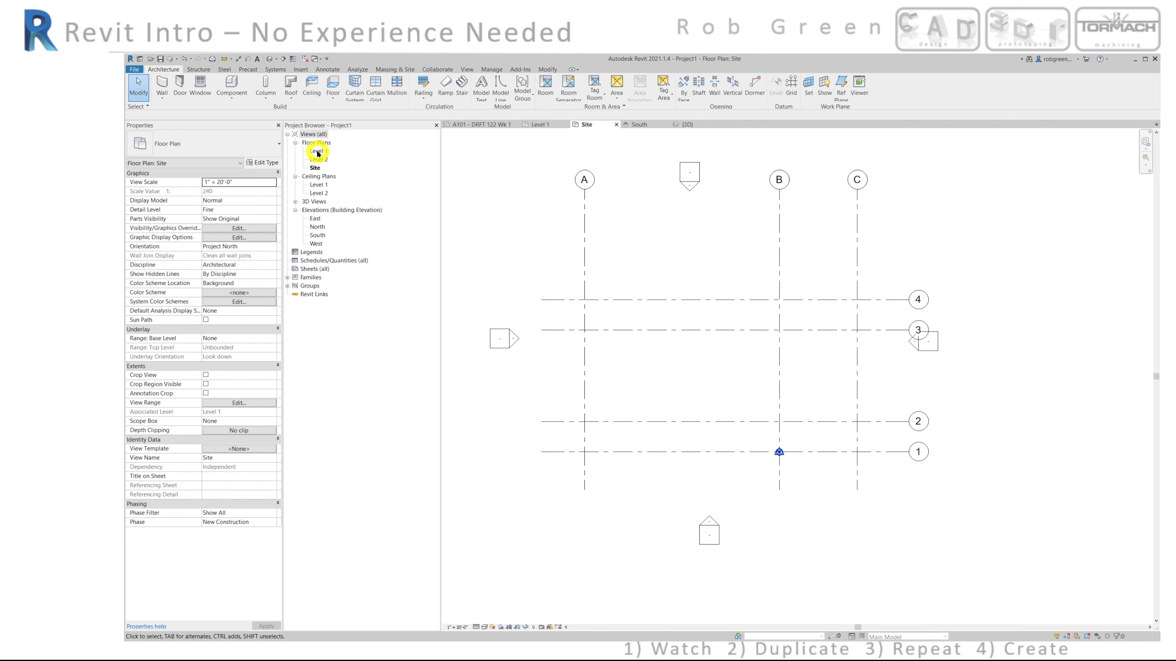
double_click(317, 152)
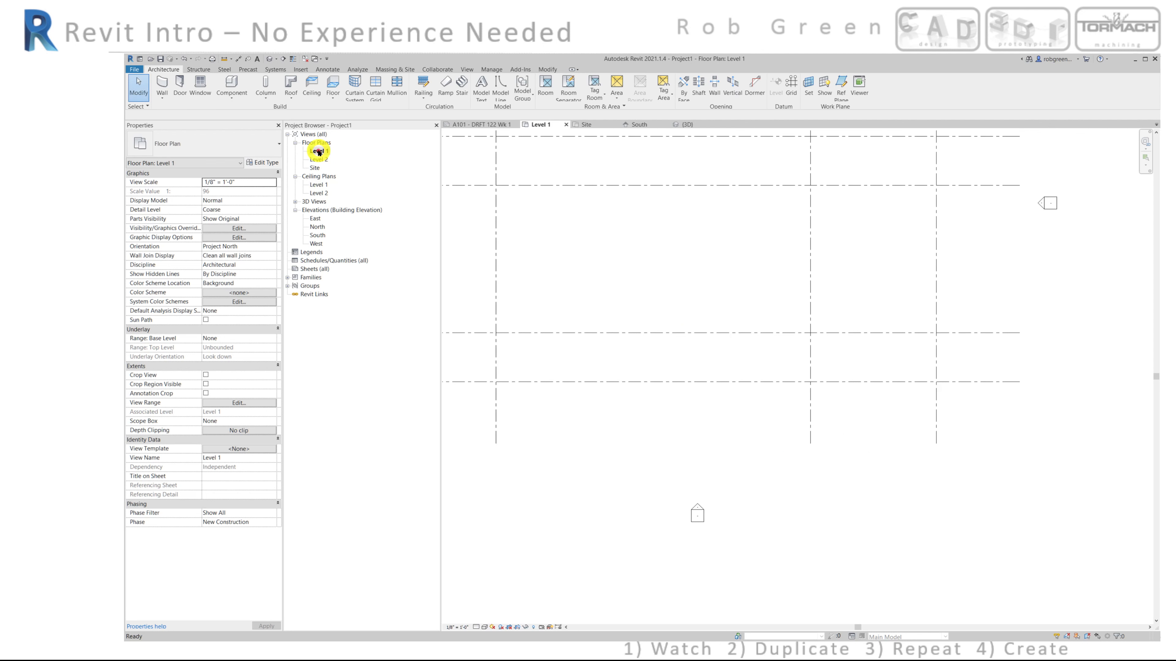
middle_drag(695, 281, 730, 343)
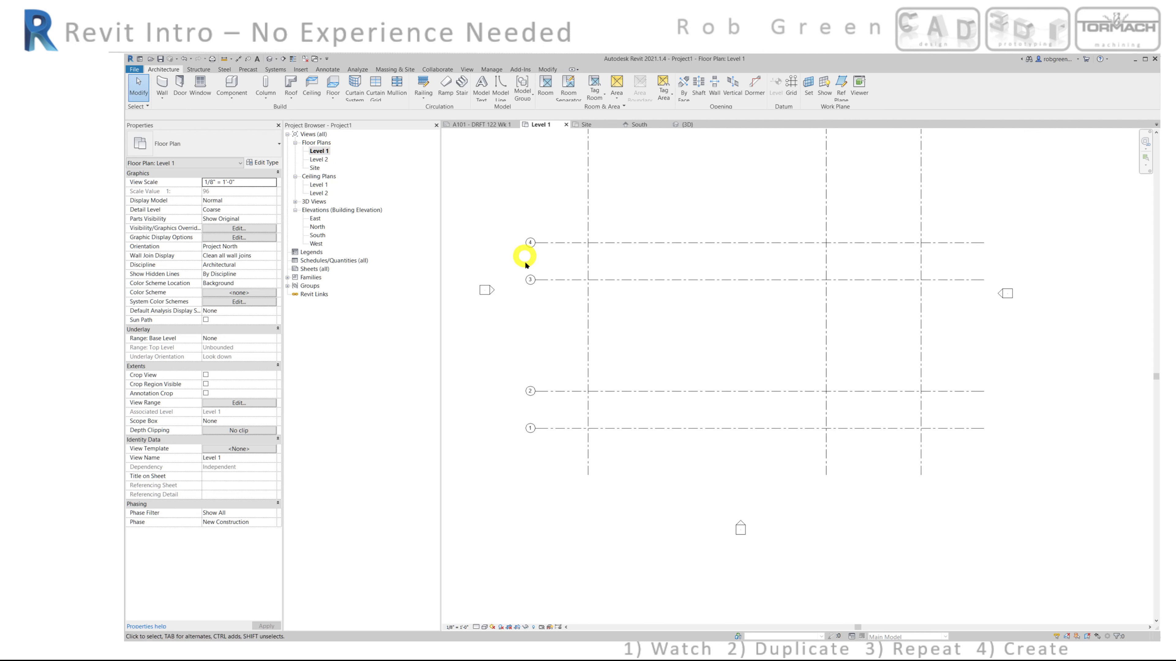
middle_drag(527, 274, 537, 327)
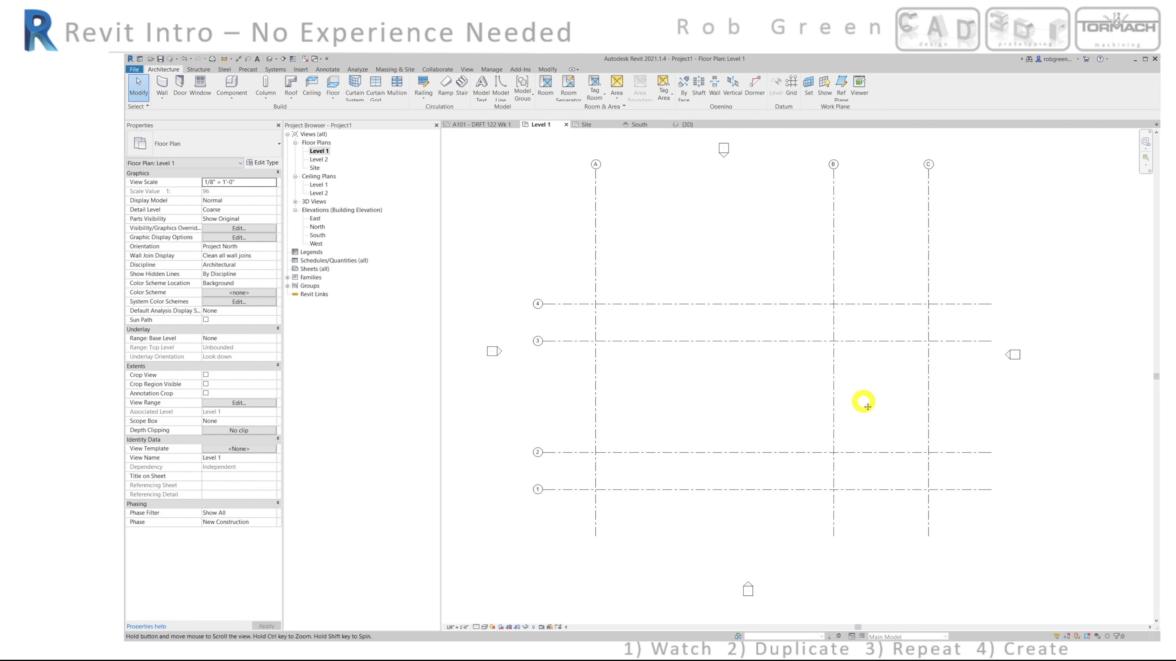
middle_drag(864, 402, 862, 411)
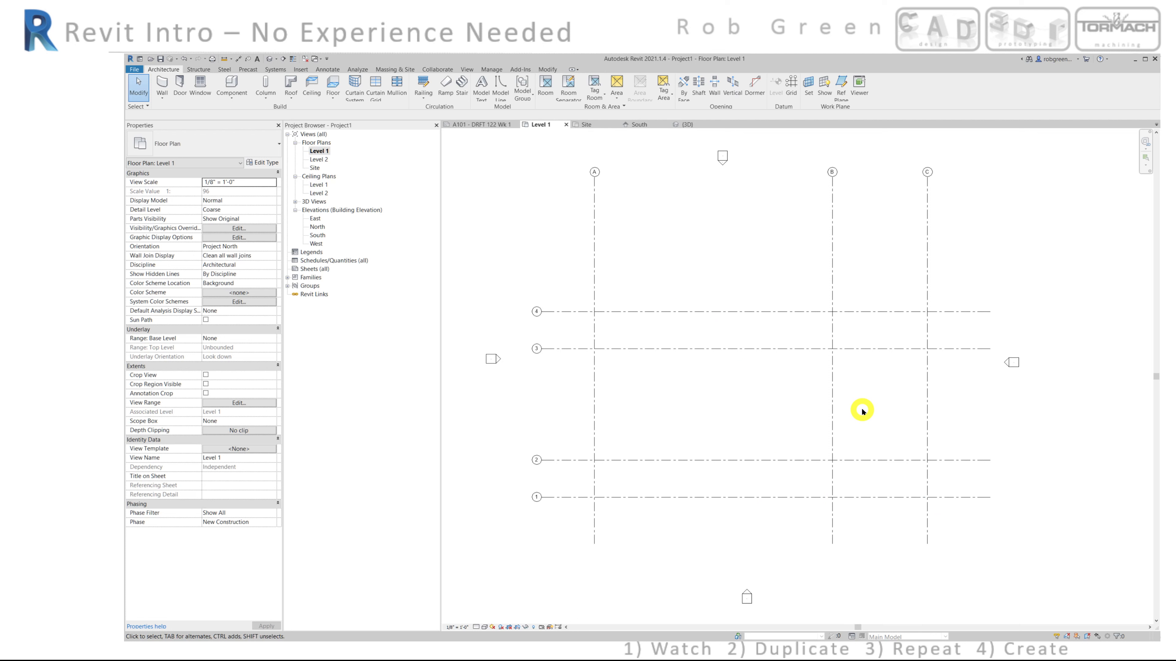
Step: Place an exterior brick and CMU wall with location line Core Face: Exterior along grid line 1, from grid B to grid A
click(162, 86)
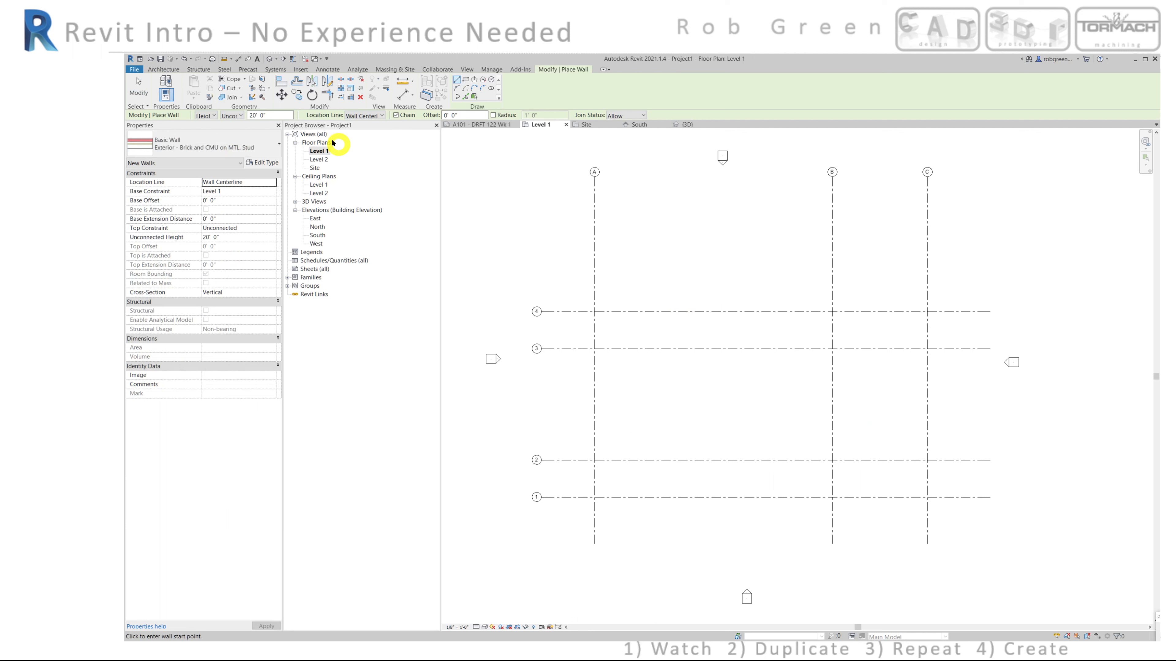
click(382, 115)
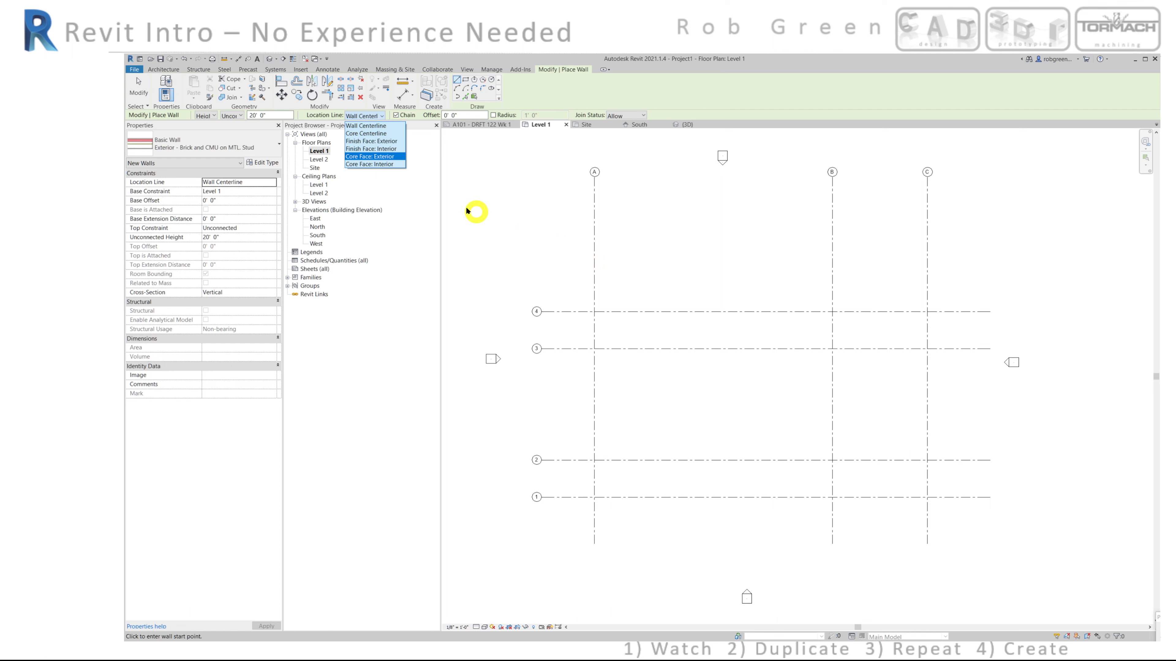
click(392, 157)
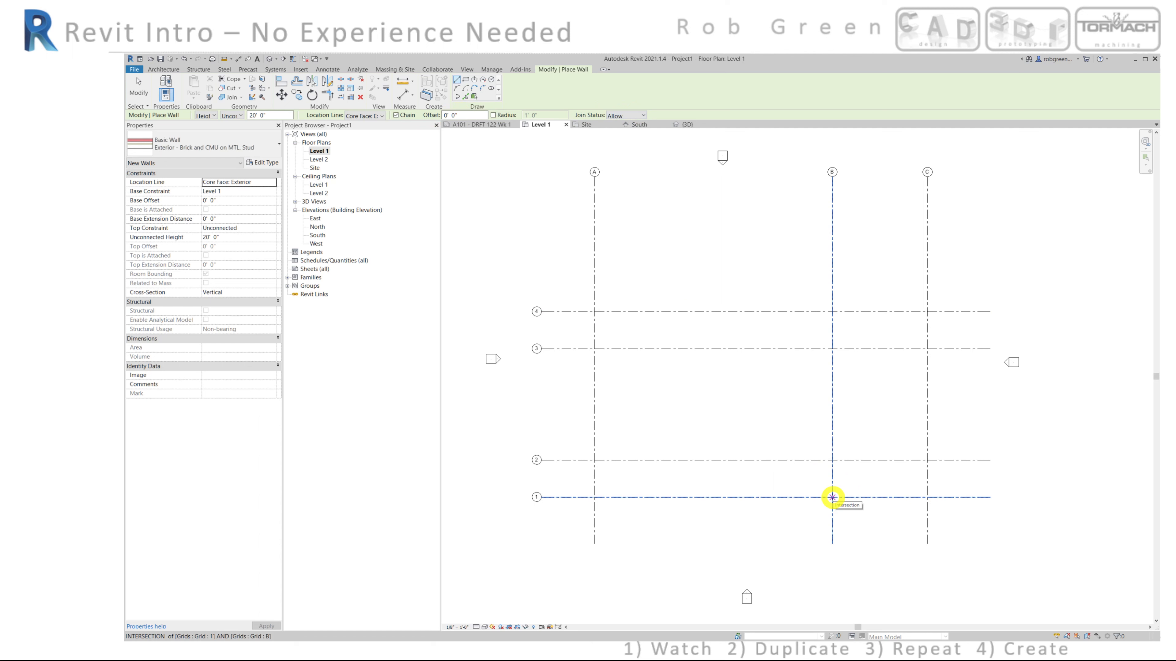
click(832, 497)
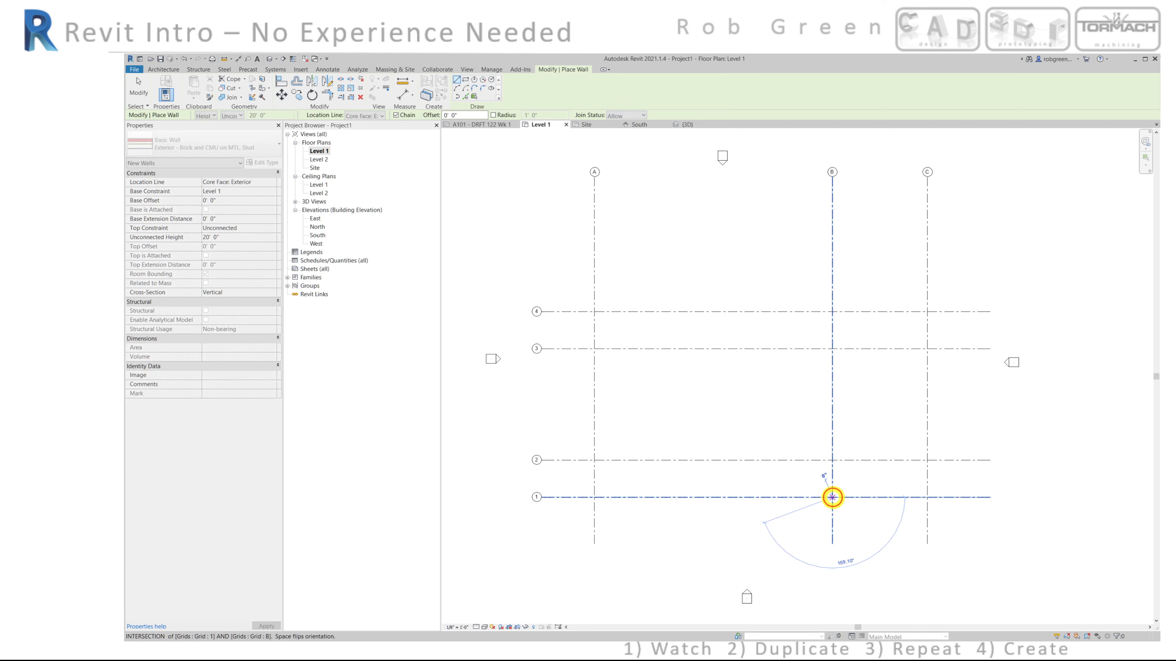
scroll(731, 497, up, 1)
scroll(731, 497, up, 3)
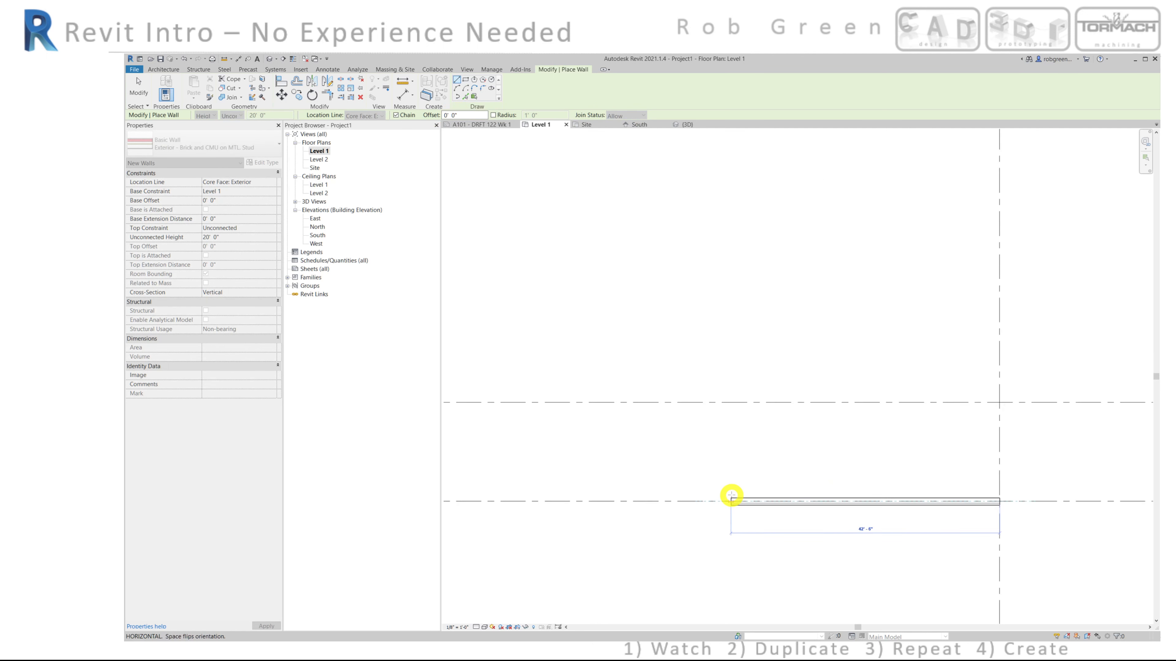
scroll(731, 497, down, 5)
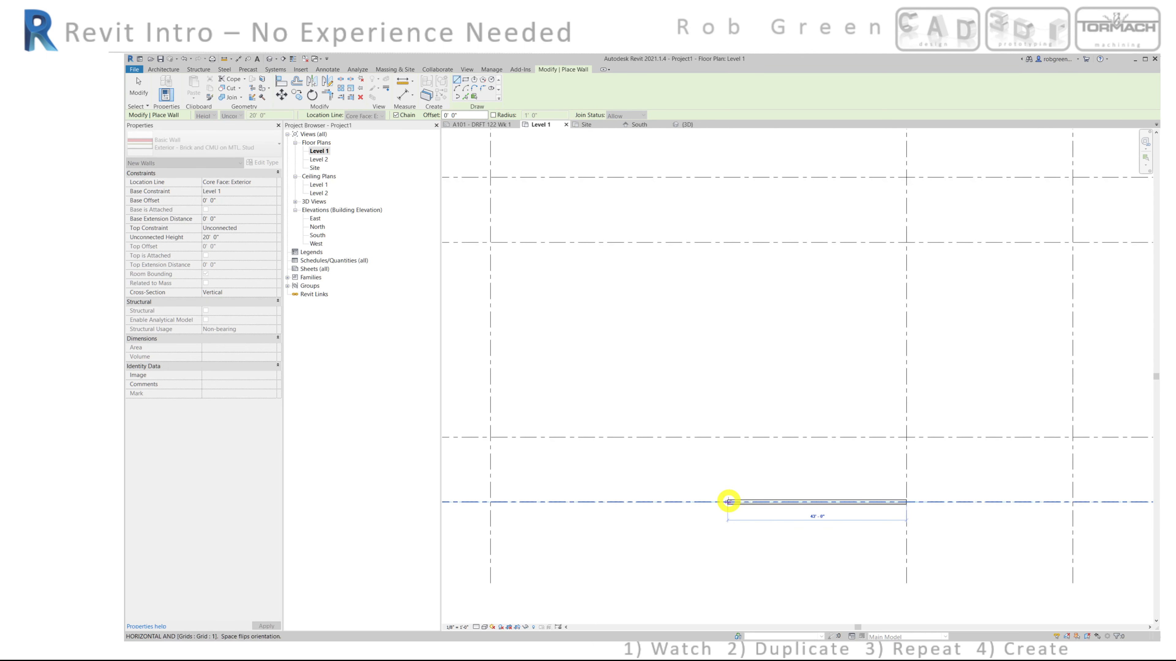
scroll(563, 499, up, 2)
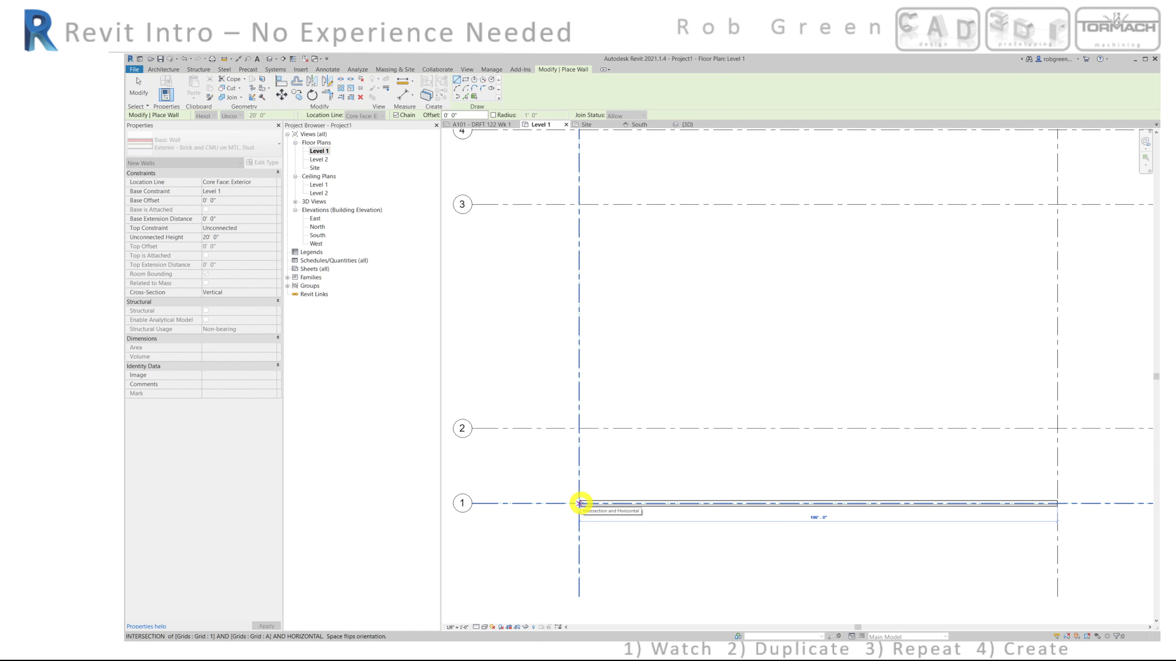
click(580, 504)
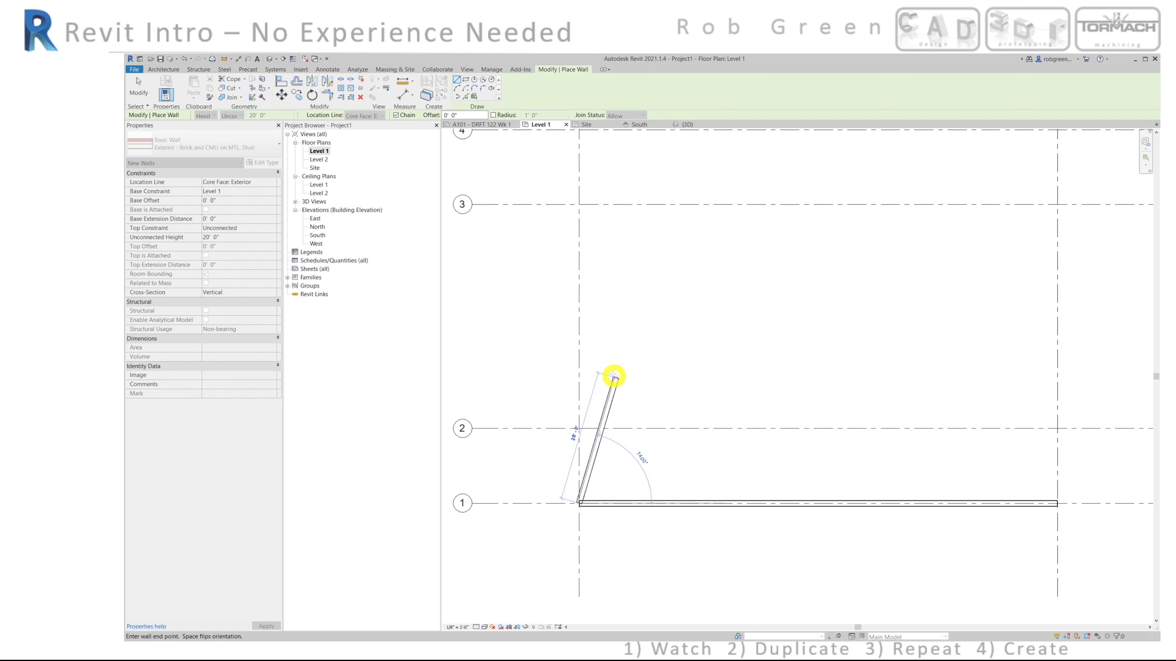
Step: Continue the wall chain along grid A to grid 4, along grid 4 to grid B, and back to grid 1, closing the rectangle
middle_drag(580, 215, 559, 328)
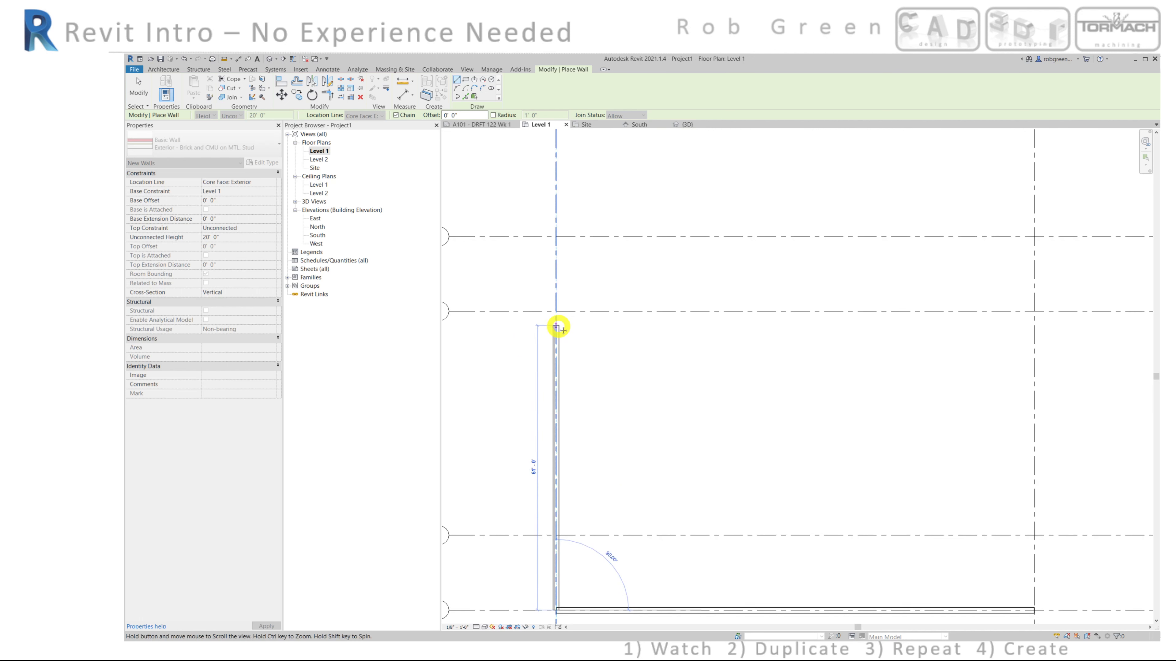
middle_drag(561, 257, 597, 233)
scroll(597, 233, down, 1)
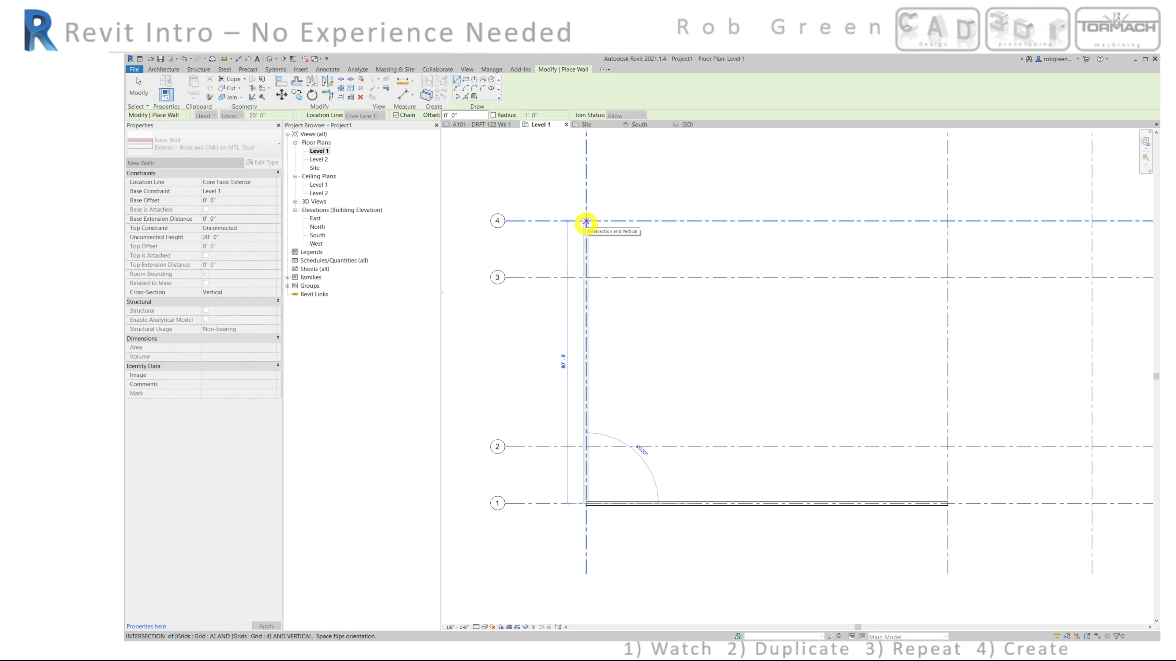
click(585, 221)
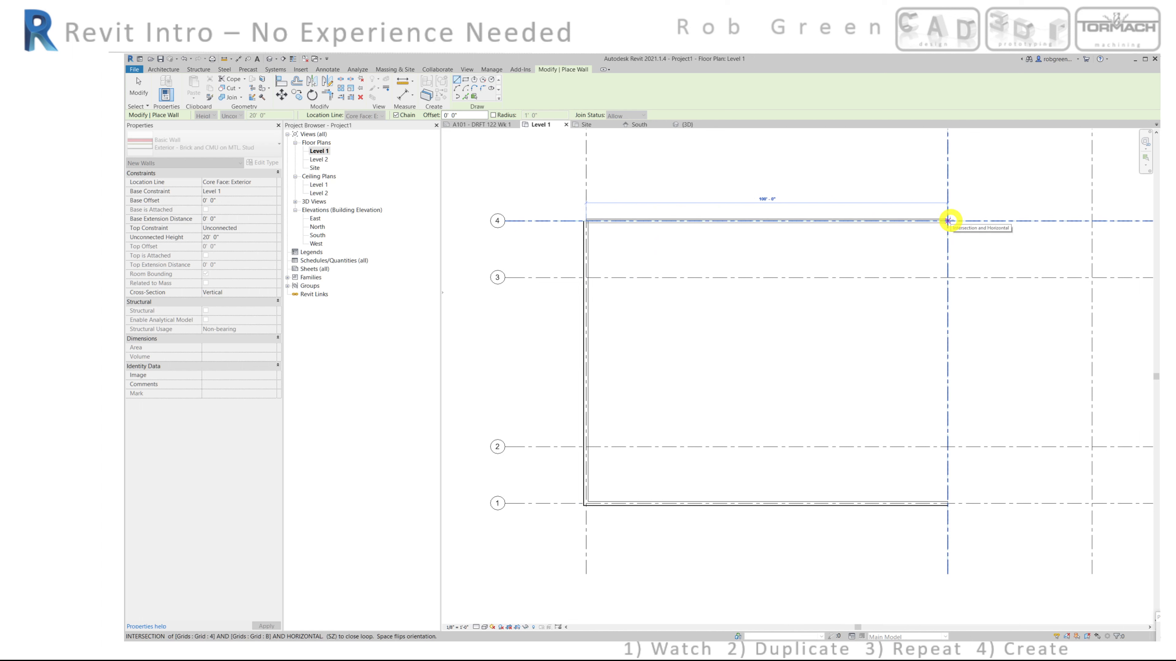
click(948, 220)
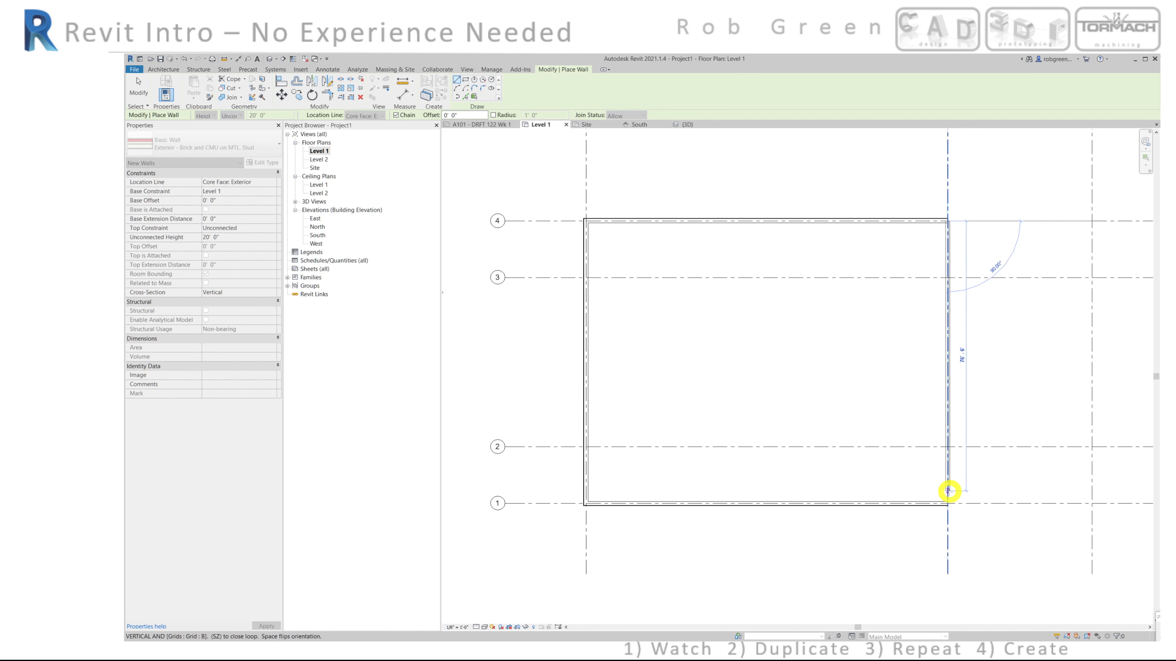
click(947, 503)
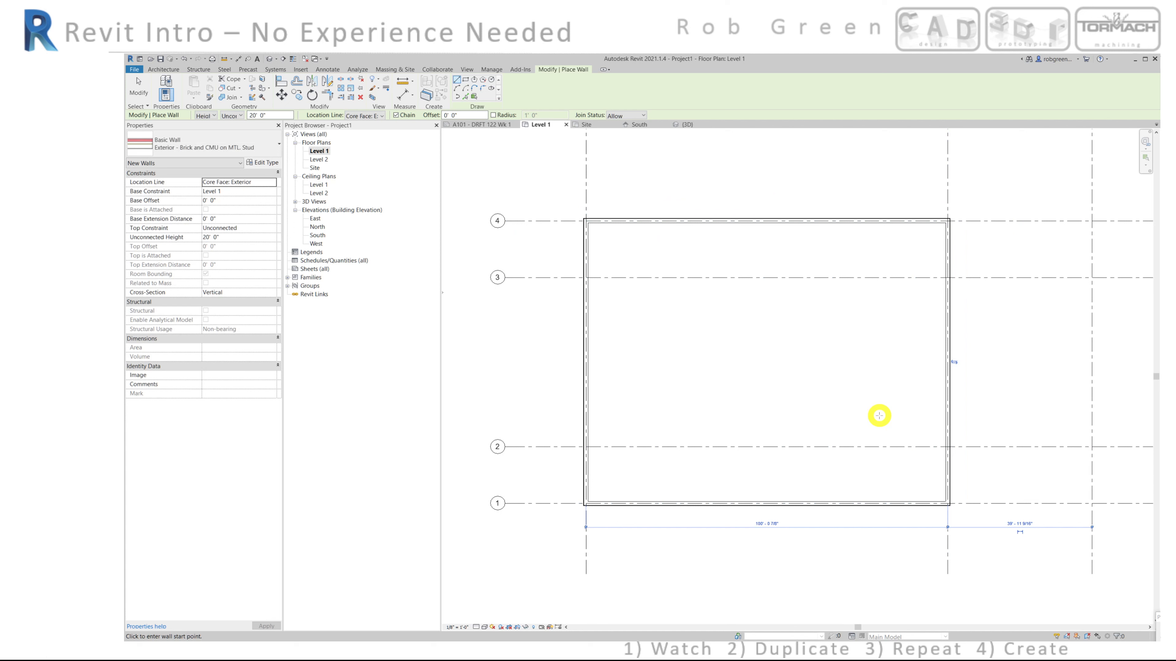
key(Escape)
key(Escape)
Step: Flip the wall along grid line B so its exterior face points inward, and open the default 3D view
click(947, 387)
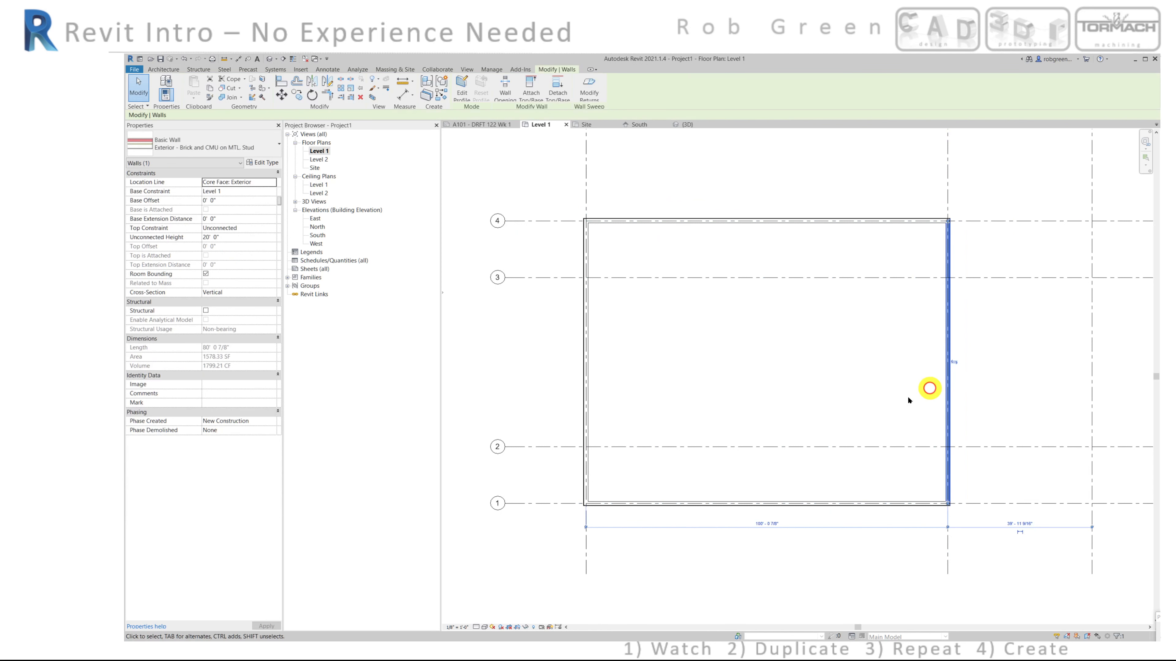
click(954, 363)
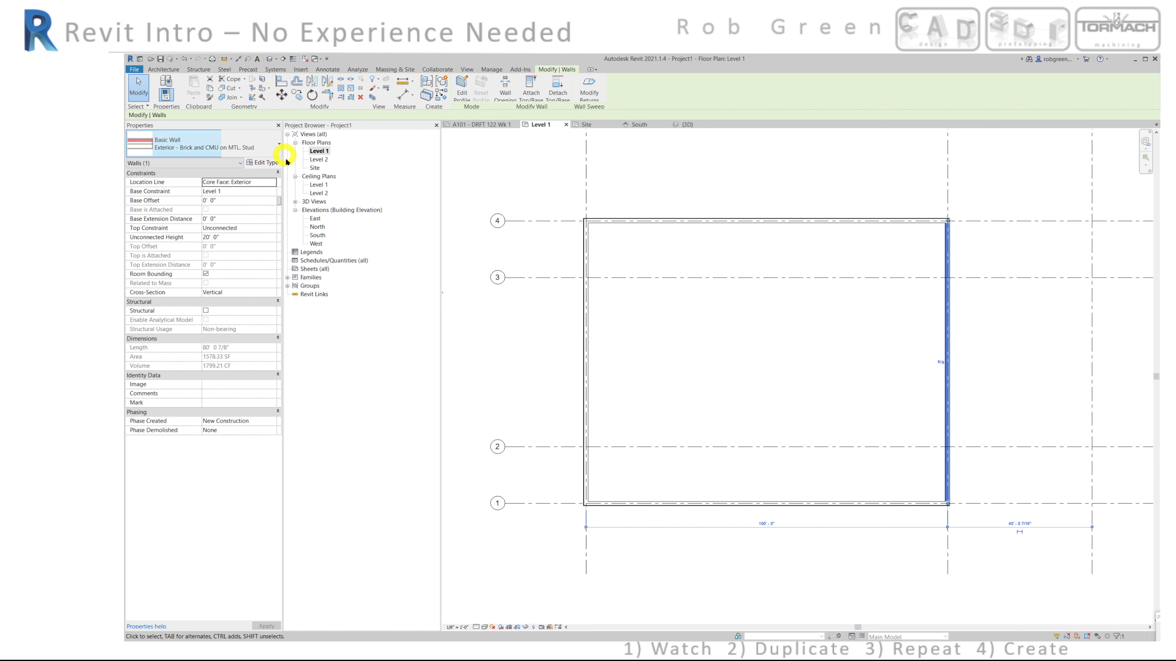
click(296, 202)
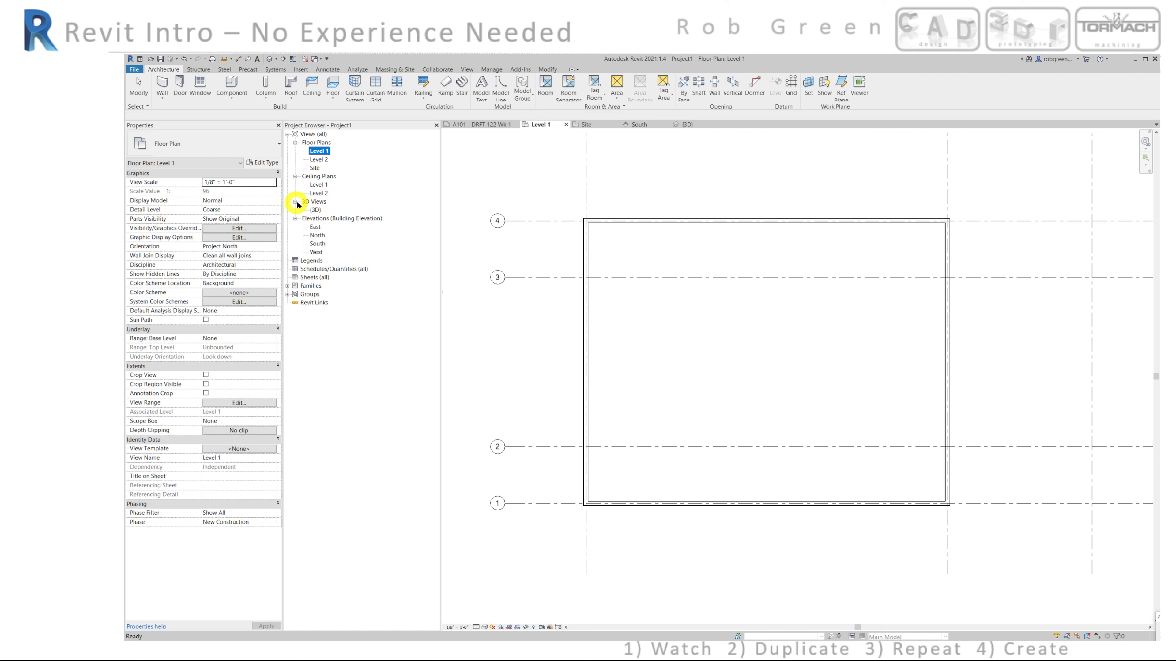
double_click(315, 211)
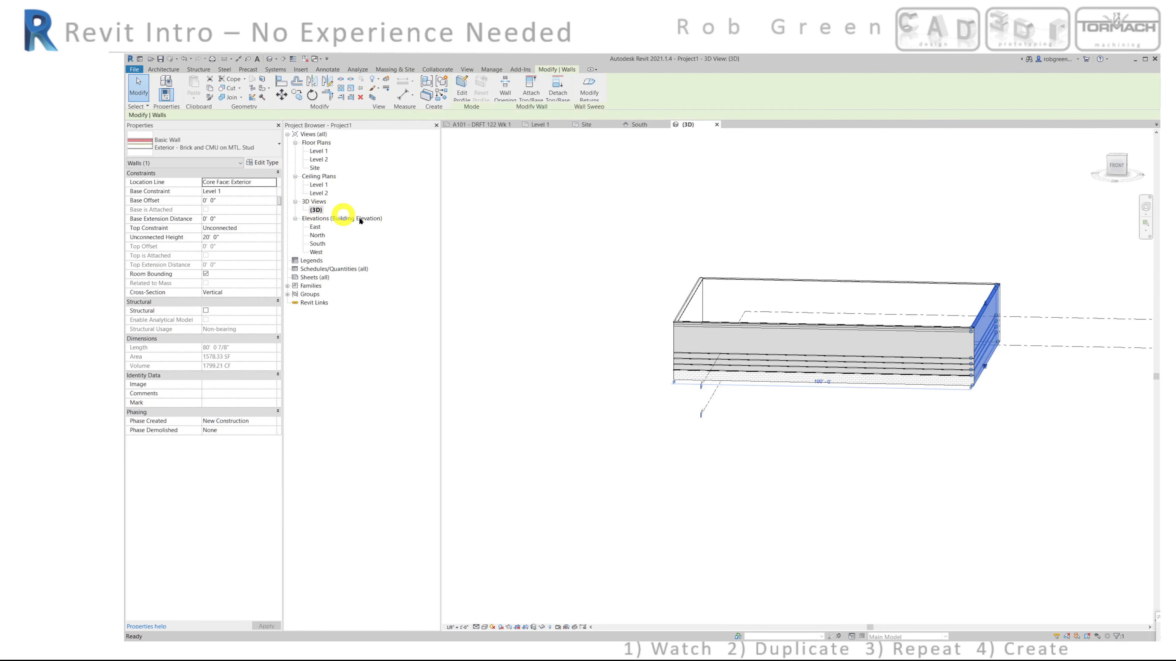
Step: Examine the brick and CMU faces of the walls from several sides, comparing the flipped wall with the others
shift+middle_drag(795, 360, 835, 320)
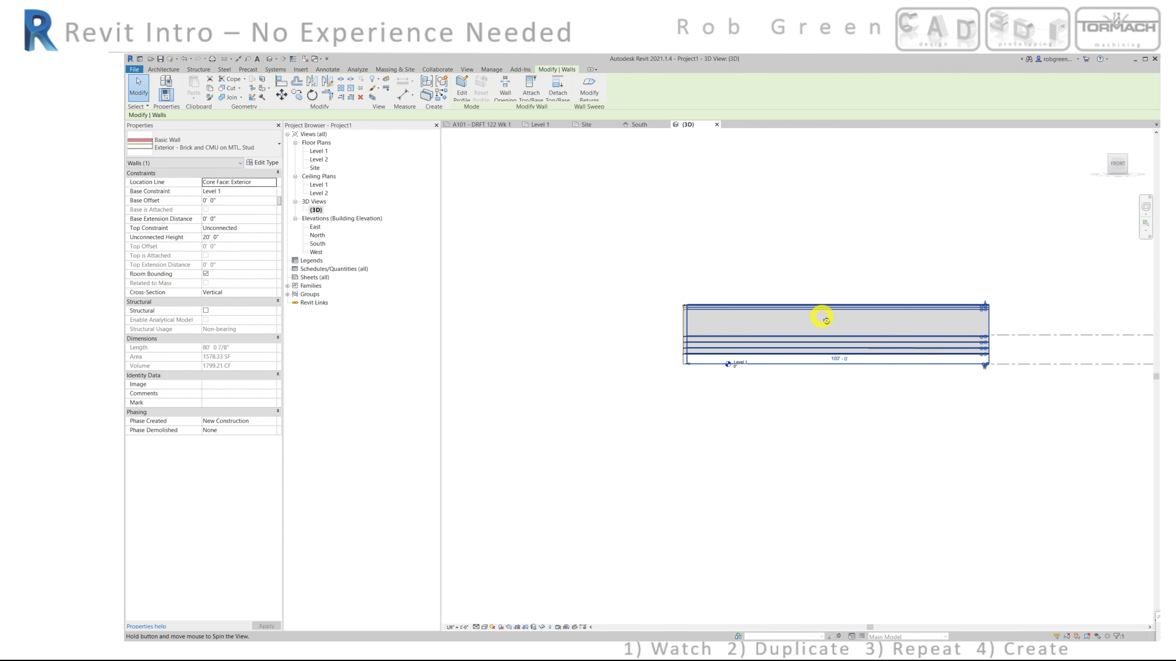
shift+middle_drag(826, 321, 892, 349)
click(914, 436)
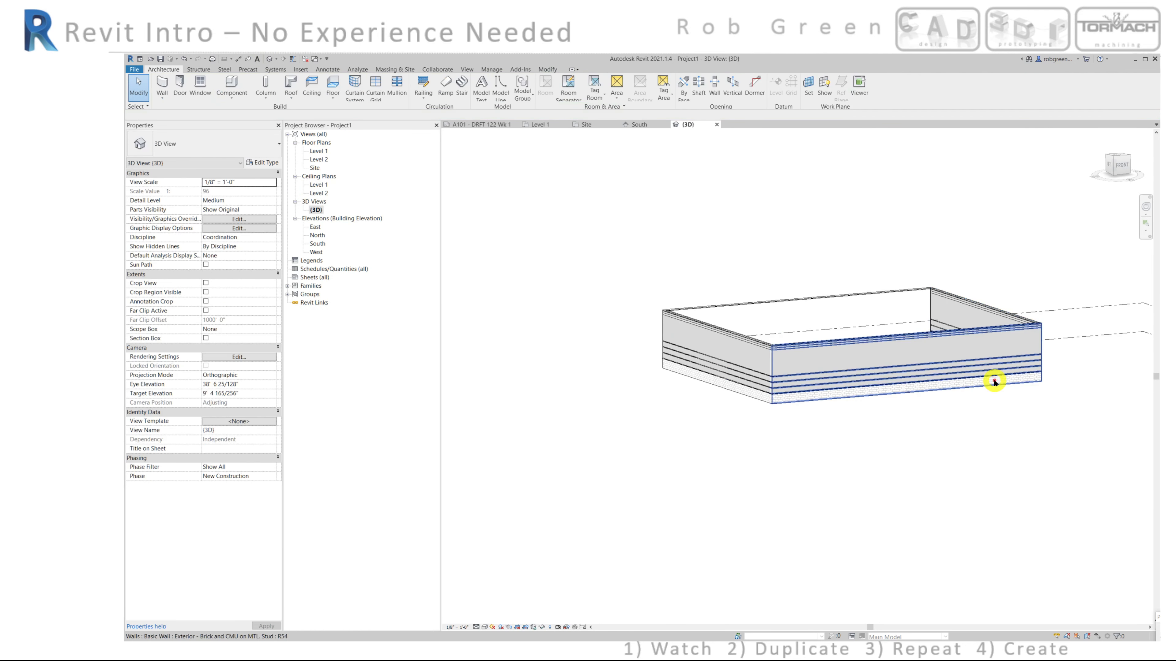
scroll(994, 382, up, 6)
middle_drag(767, 401, 816, 397)
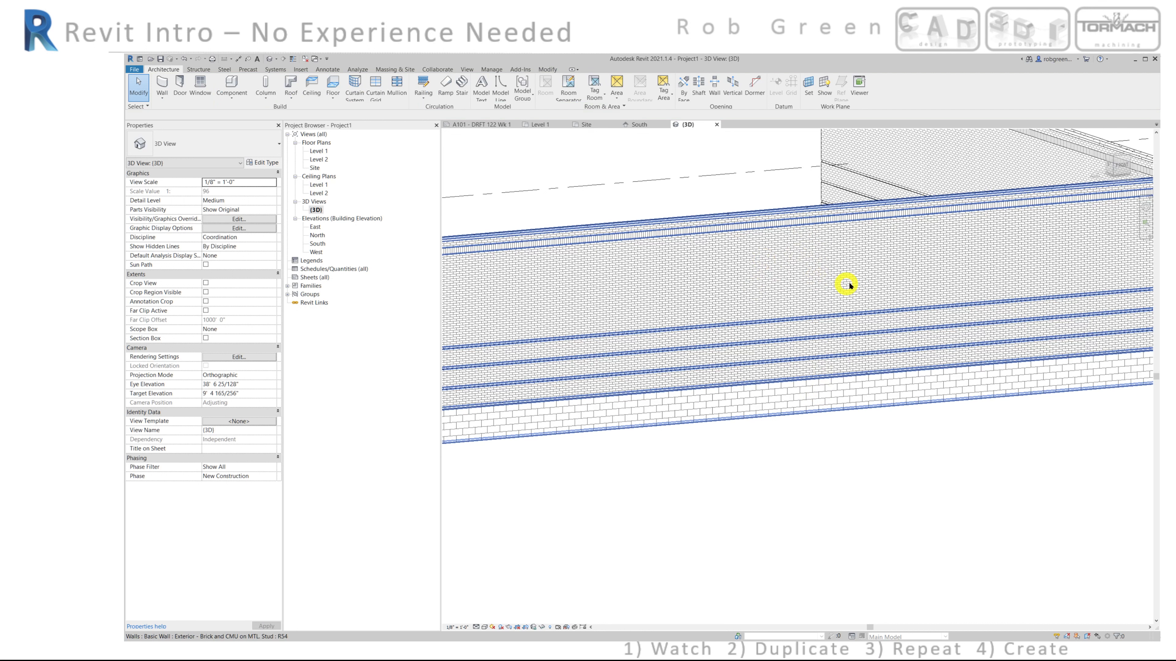
scroll(852, 283, down, 4)
shift+middle_drag(981, 289, 739, 322)
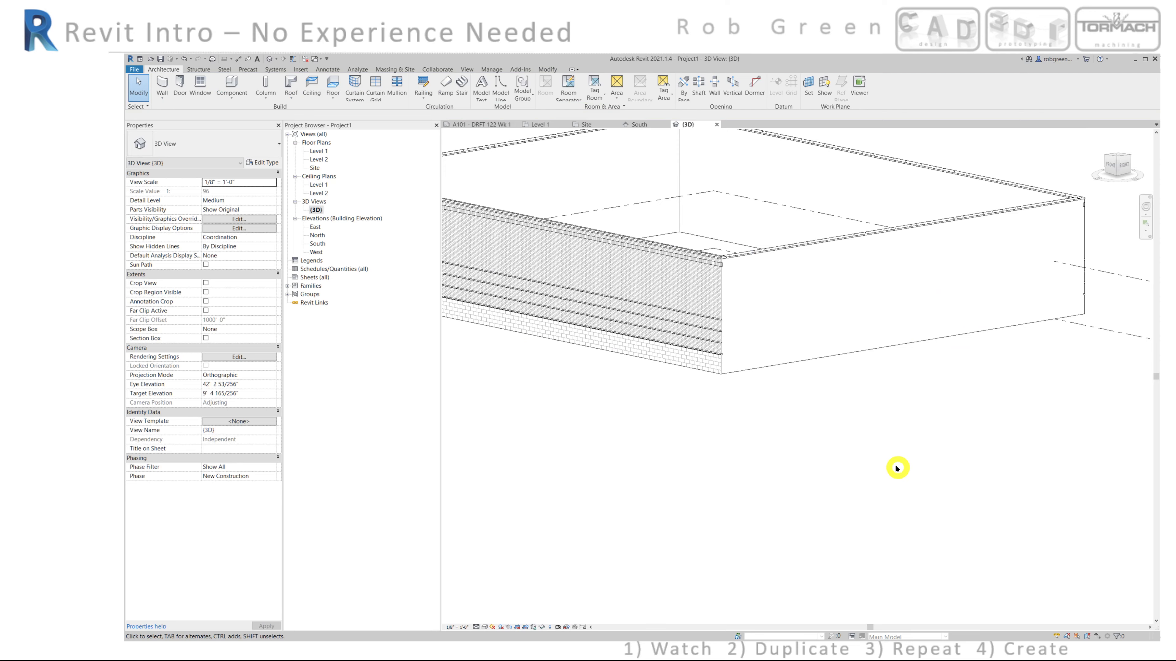
shift+middle_drag(790, 298, 982, 319)
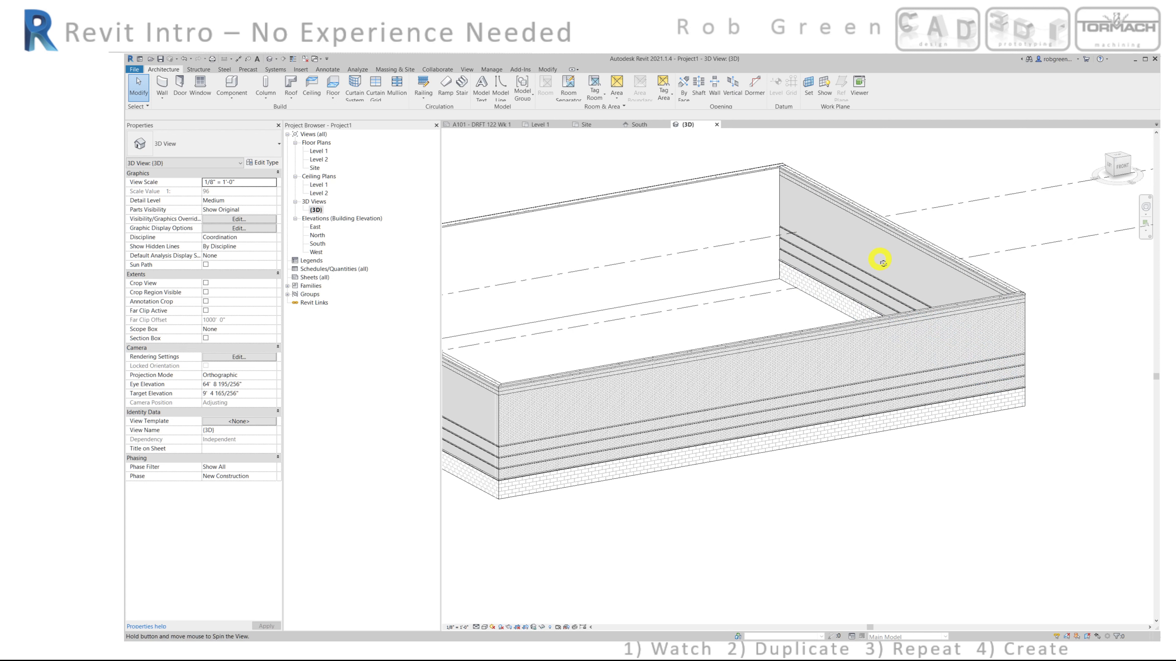
mouse_move(882, 260)
shift+middle_down()
mouse_move(806, 270)
mouse_move(893, 243)
shift+middle_up()
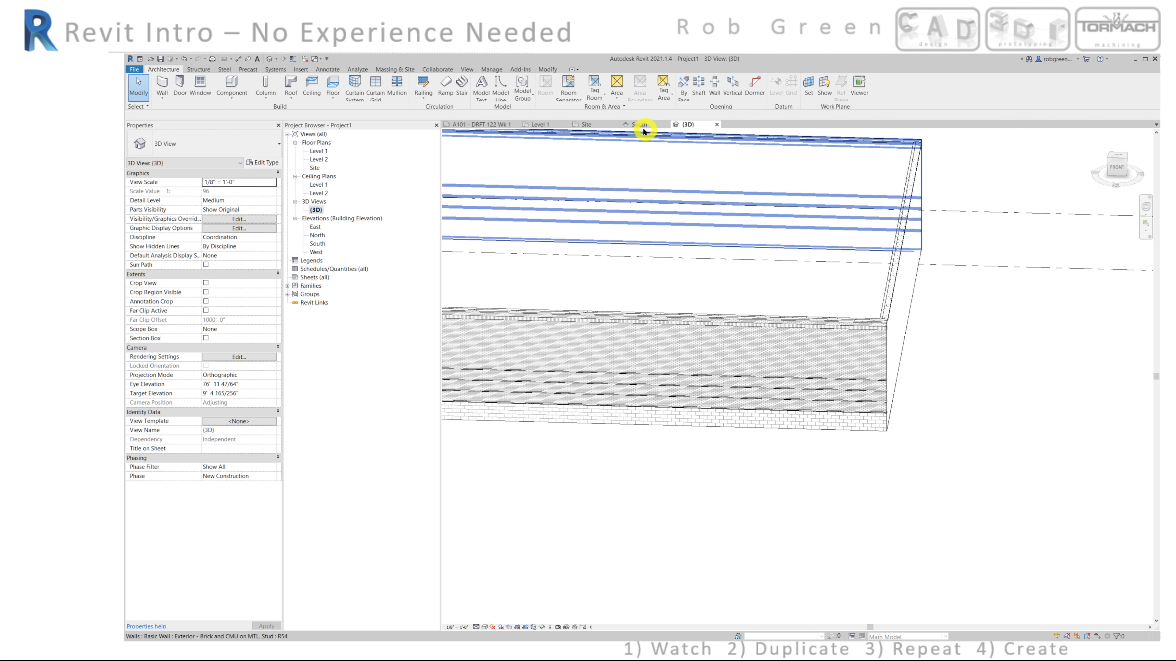
Step: Return to the Level 1 floor plan and flip the grid line B wall back so its exterior face points outward
click(541, 124)
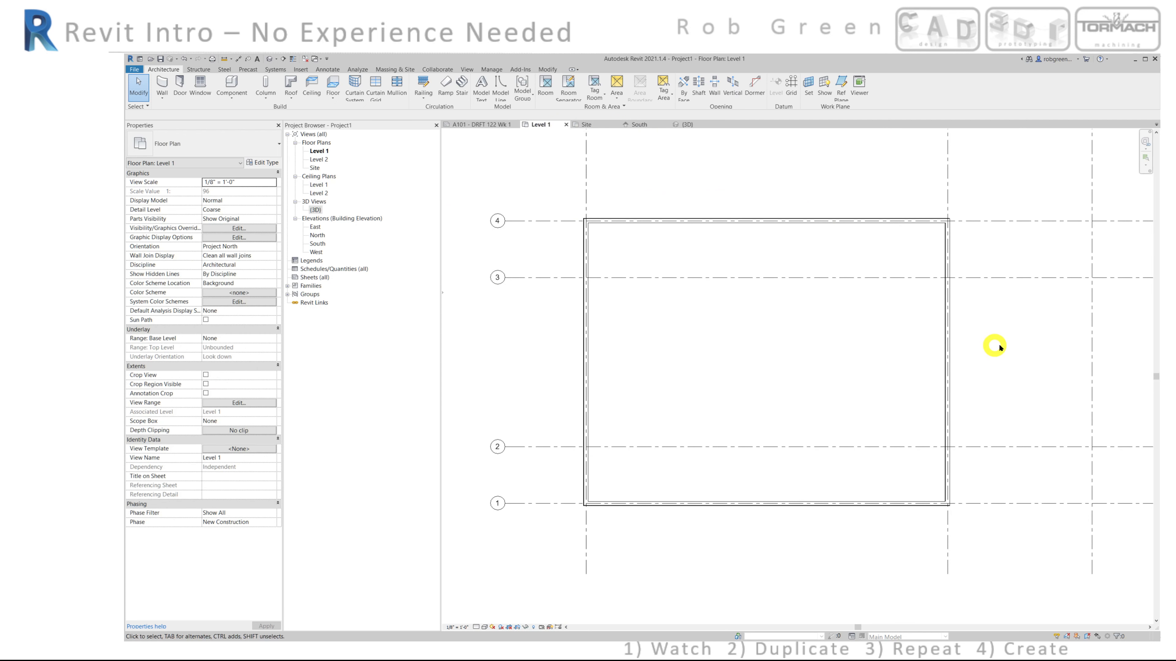
click(948, 348)
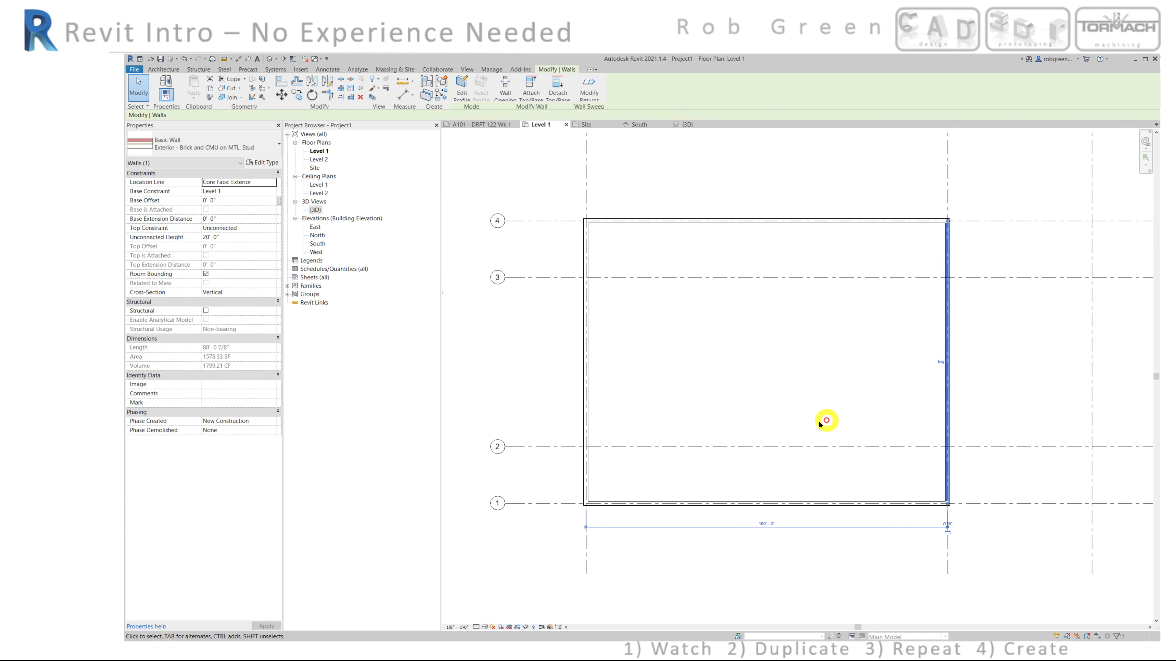
click(940, 362)
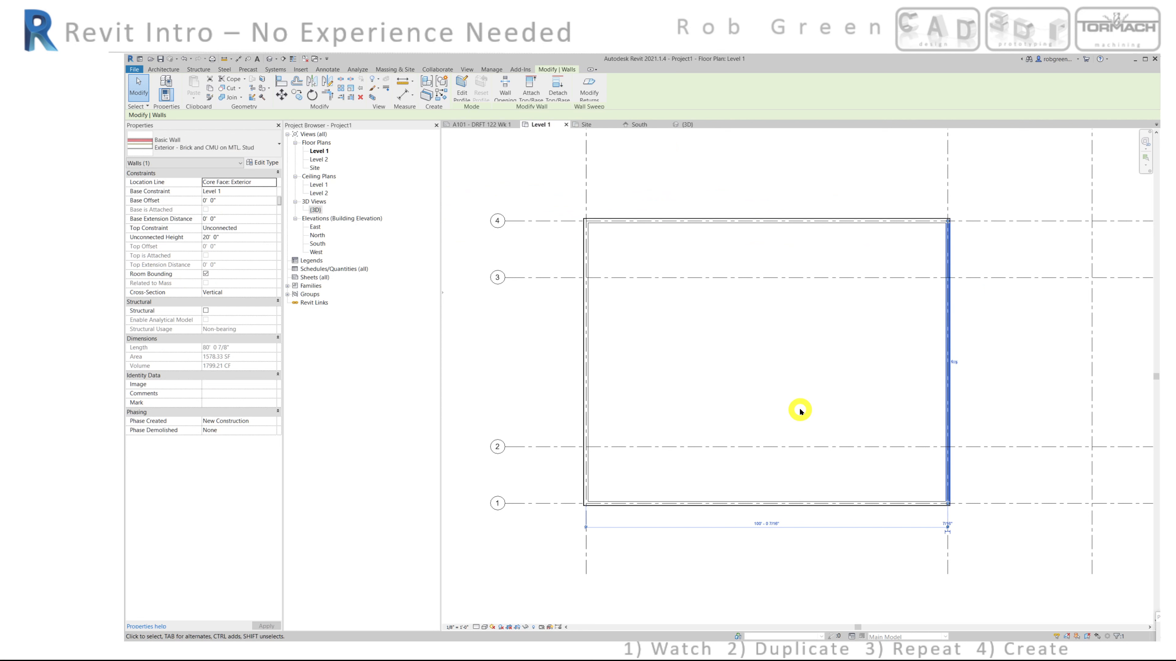
click(800, 411)
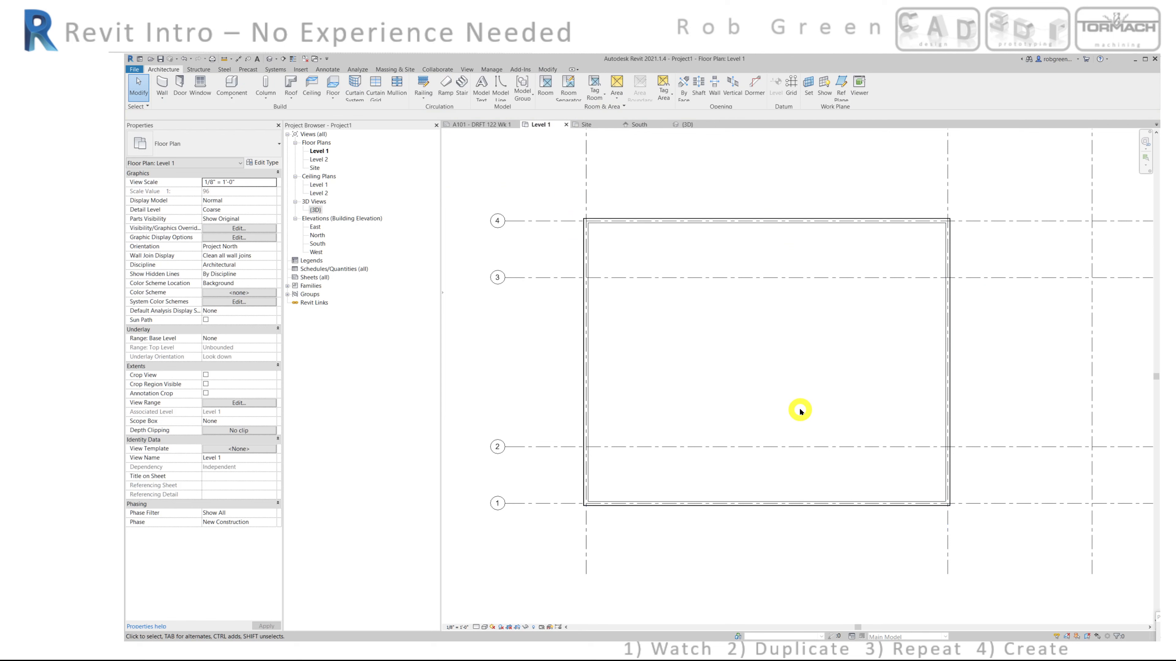
Step: Draw a 16' exterior brick and CMU wall along grid line 3, from the grid B wall toward grid C
scroll(799, 411, down, 3)
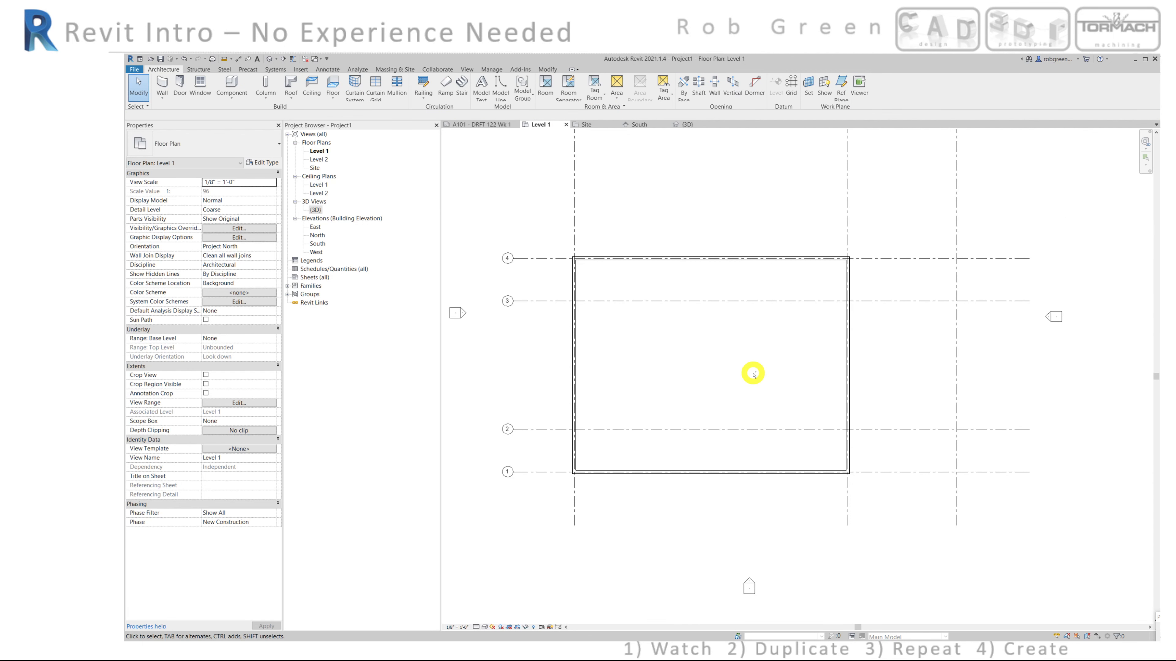
scroll(767, 325, down, 1)
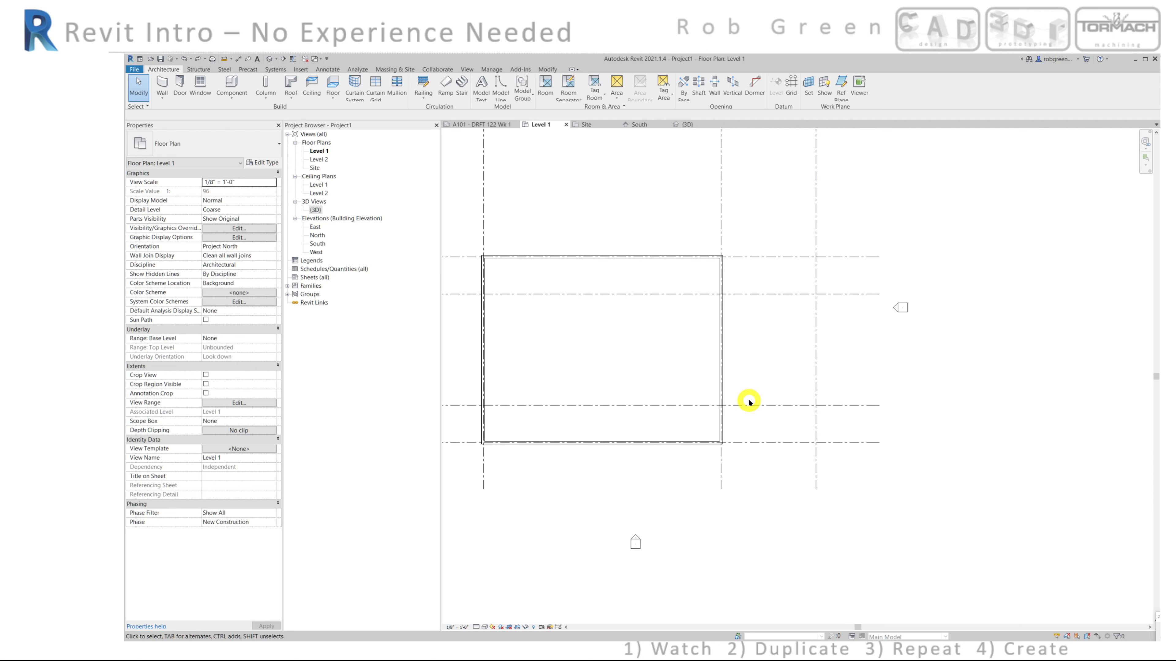
click(159, 84)
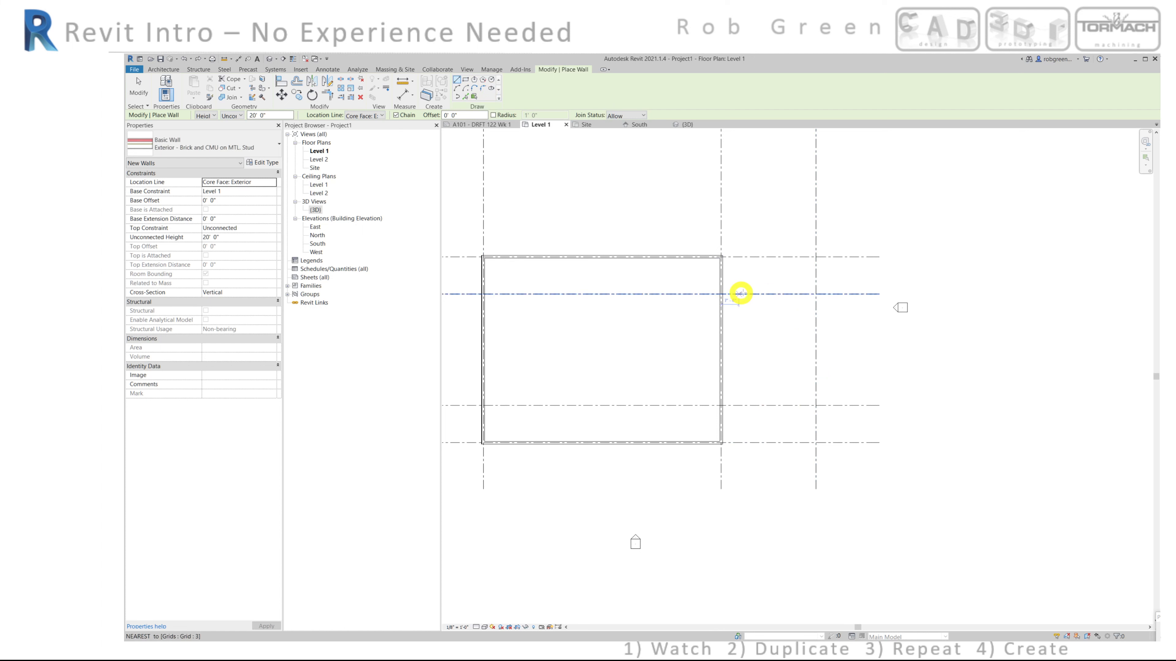
click(456, 81)
scroll(768, 312, up, 5)
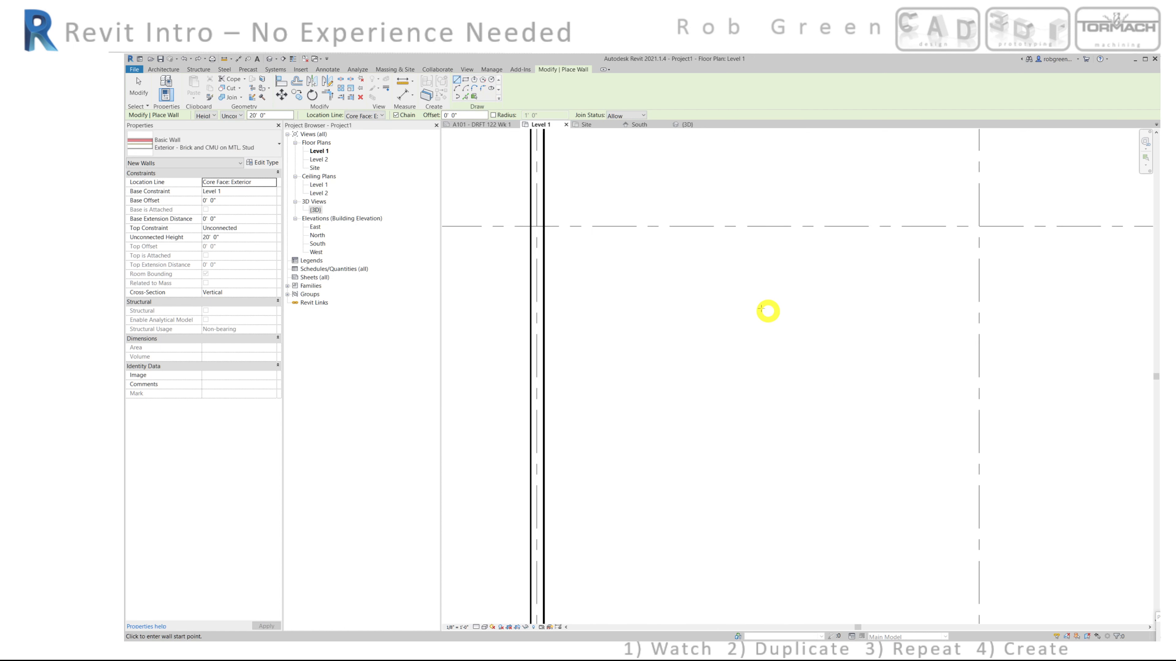
middle_drag(655, 255, 694, 356)
scroll(619, 338, up, 1)
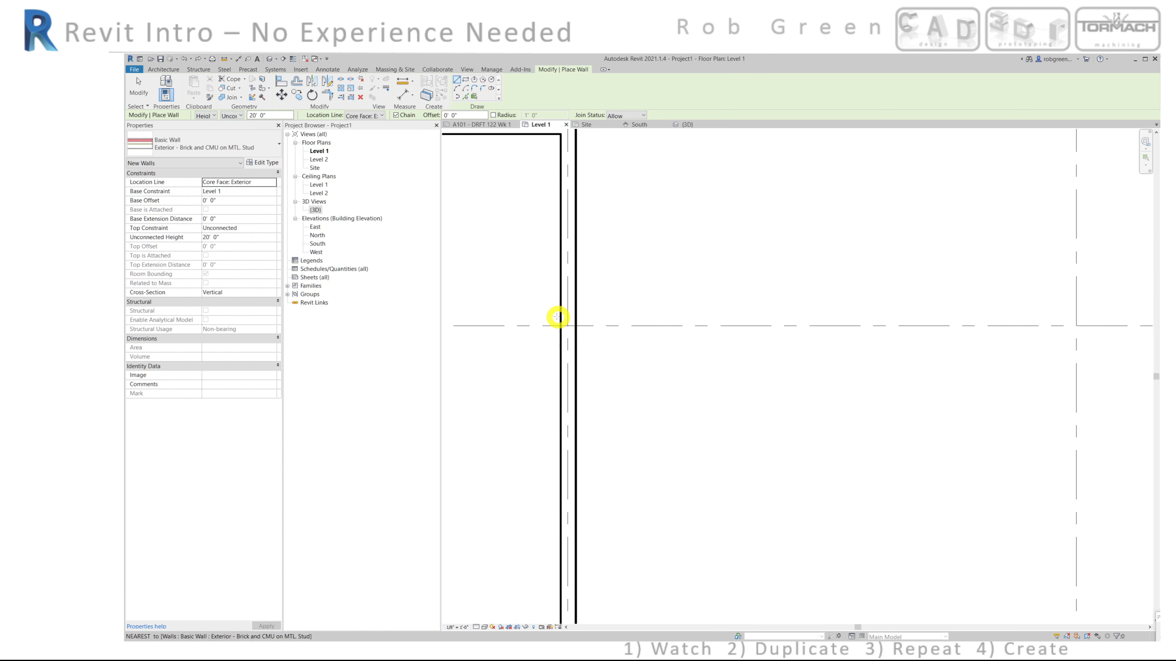
scroll(572, 328, down, 6)
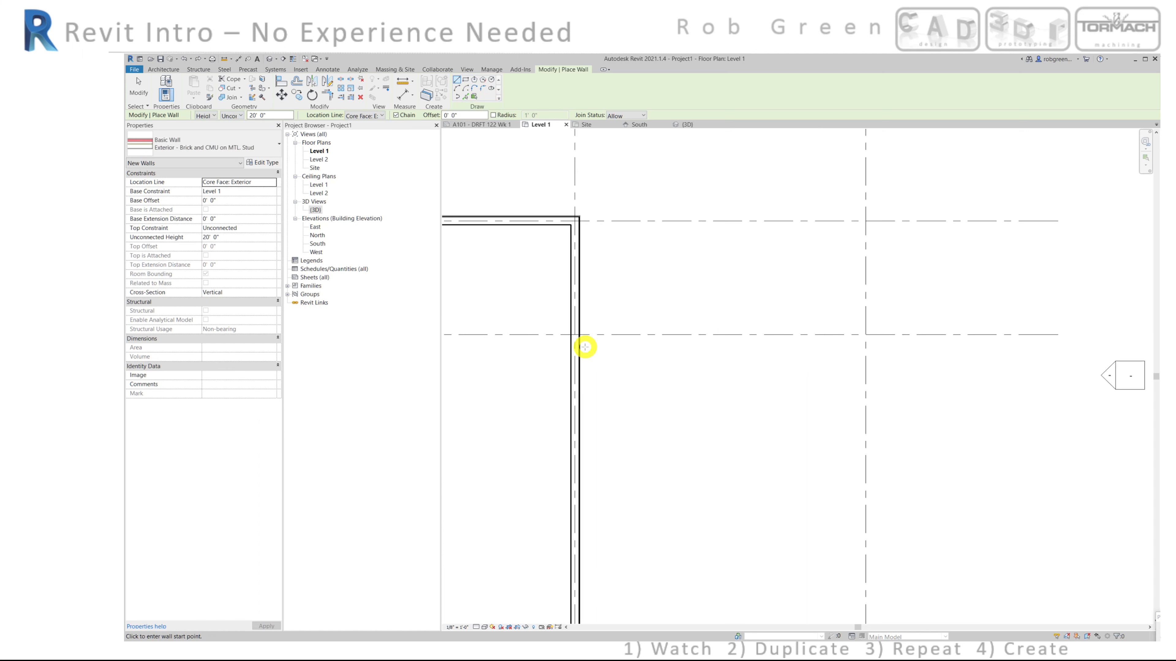
middle_drag(635, 392, 803, 354)
scroll(787, 341, down, 1)
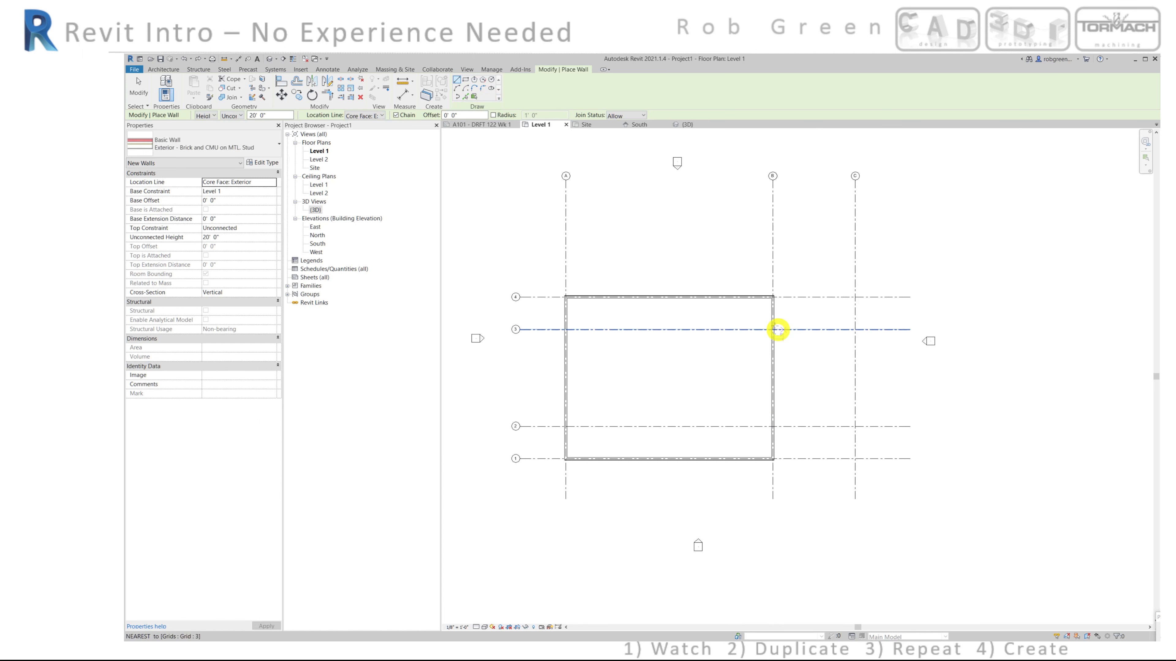
scroll(773, 329, up, 1)
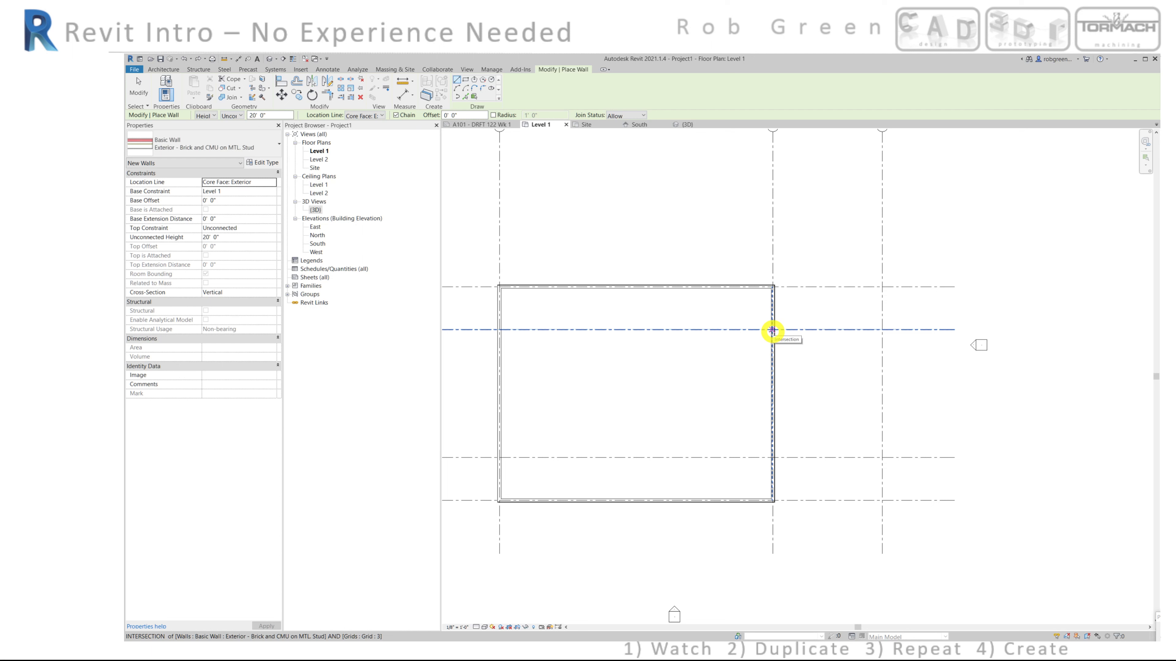
scroll(796, 332, up, 5)
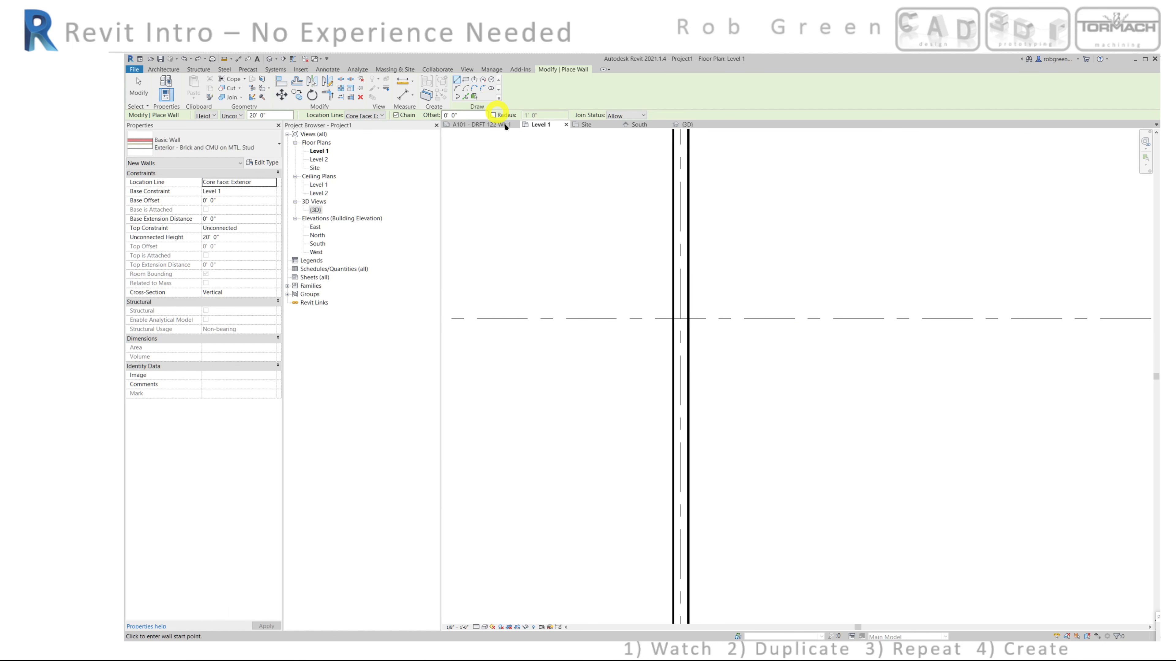
click(680, 318)
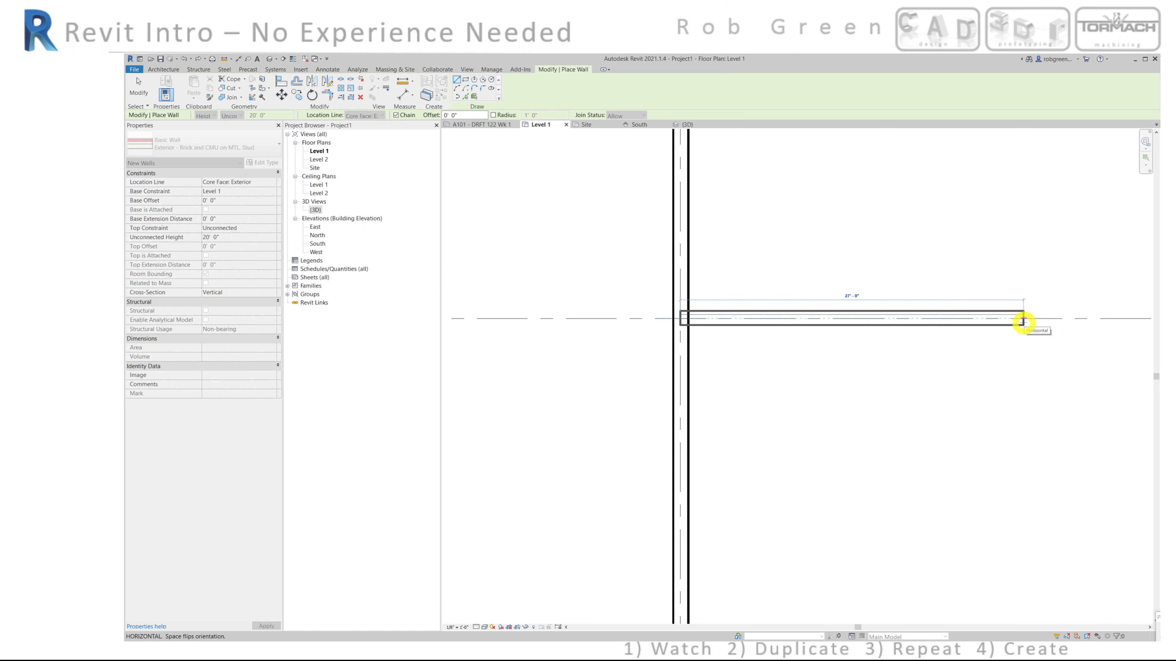
text(16)
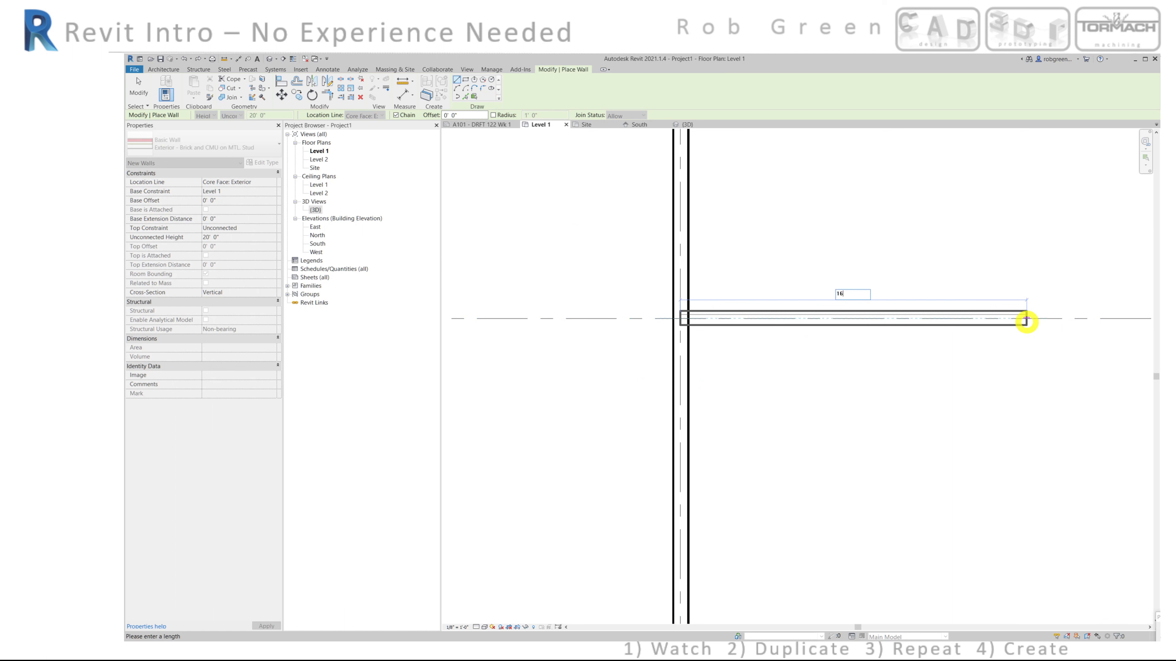
key(Return)
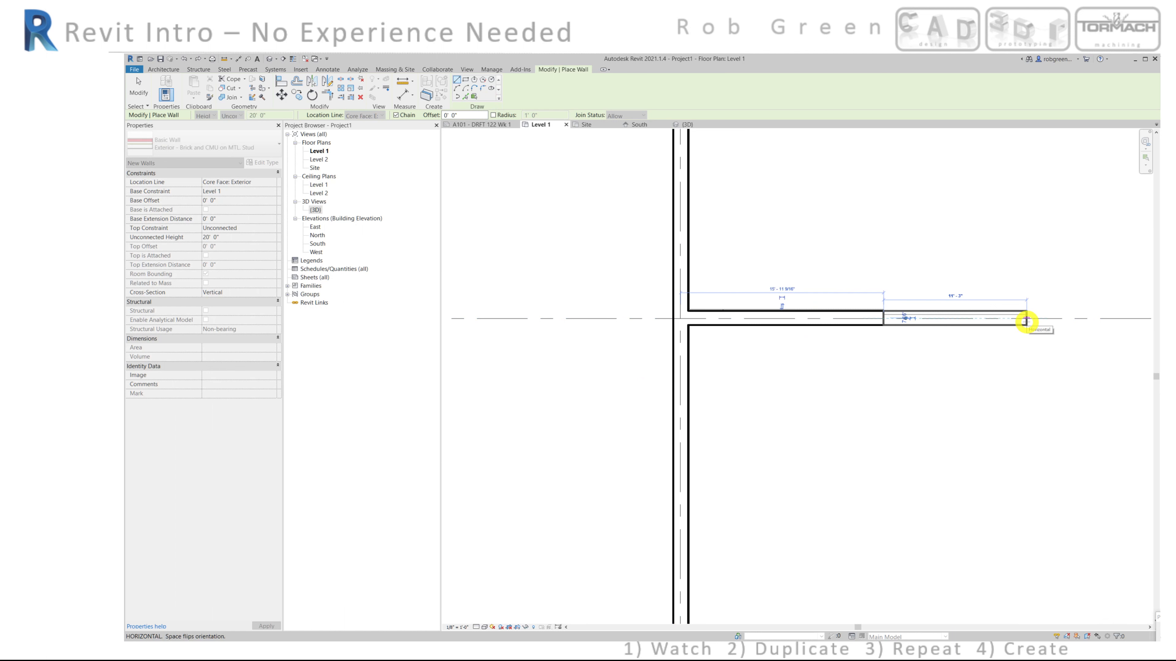
key(Escape)
Step: Draw a matching 16' wall along grid line 2, from the grid B wall toward grid C, and end wall placement
scroll(995, 368, down, 3)
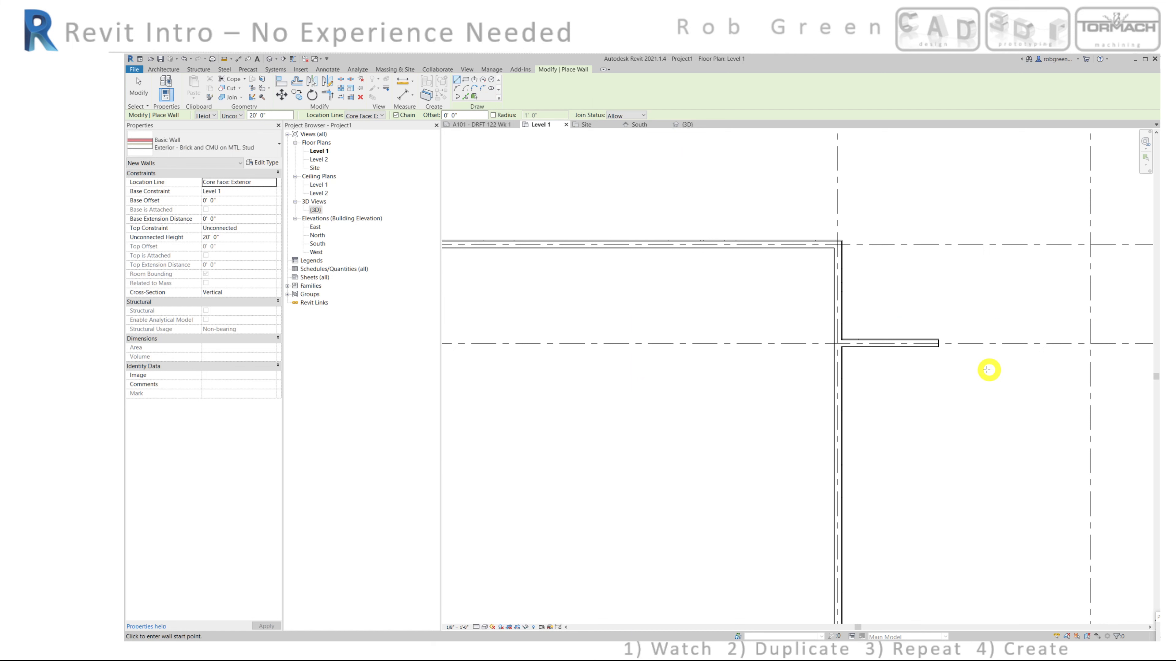
scroll(987, 372, down, 2)
middle_drag(955, 460, 701, 236)
scroll(672, 342, up, 3)
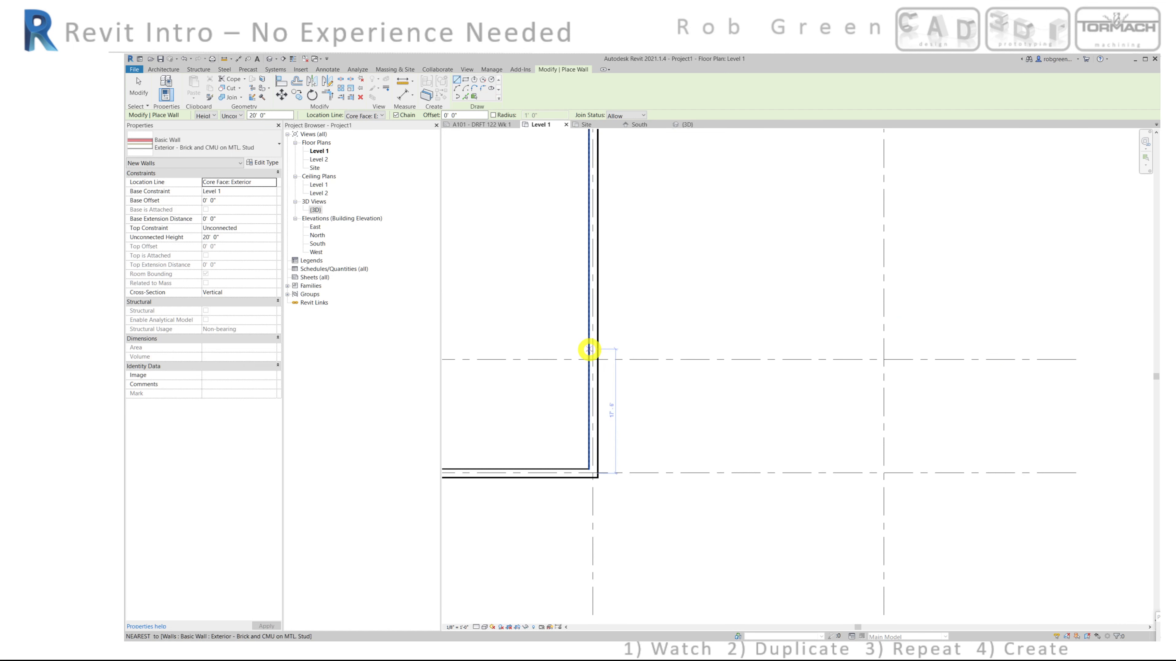
click(593, 359)
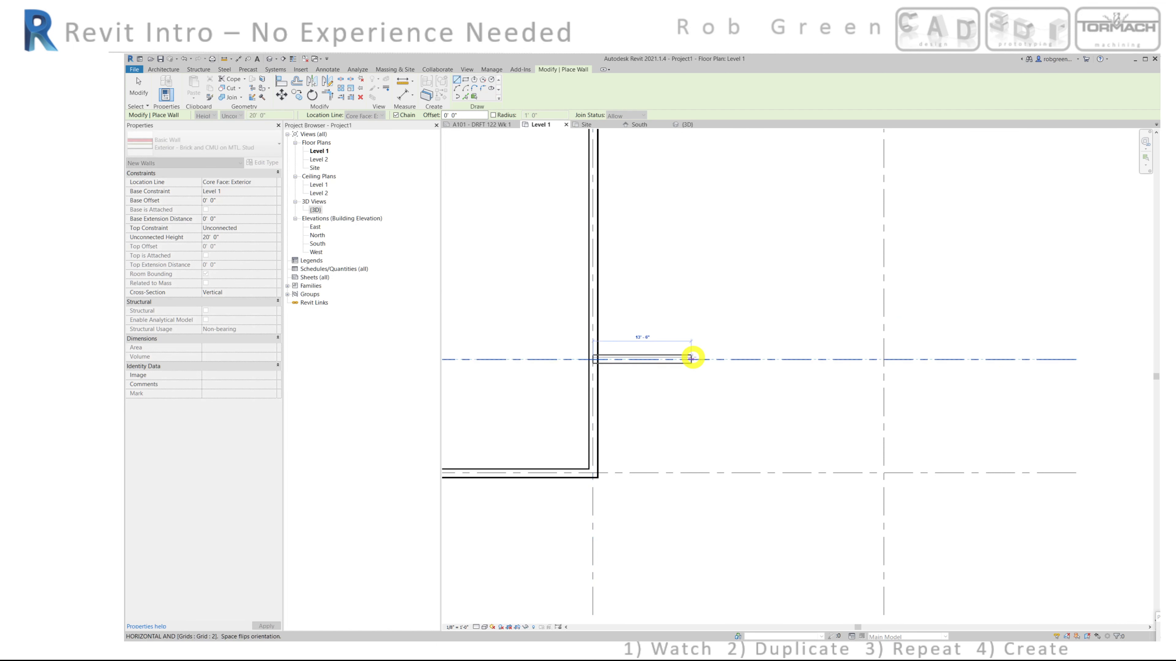
text(16)
key(Return)
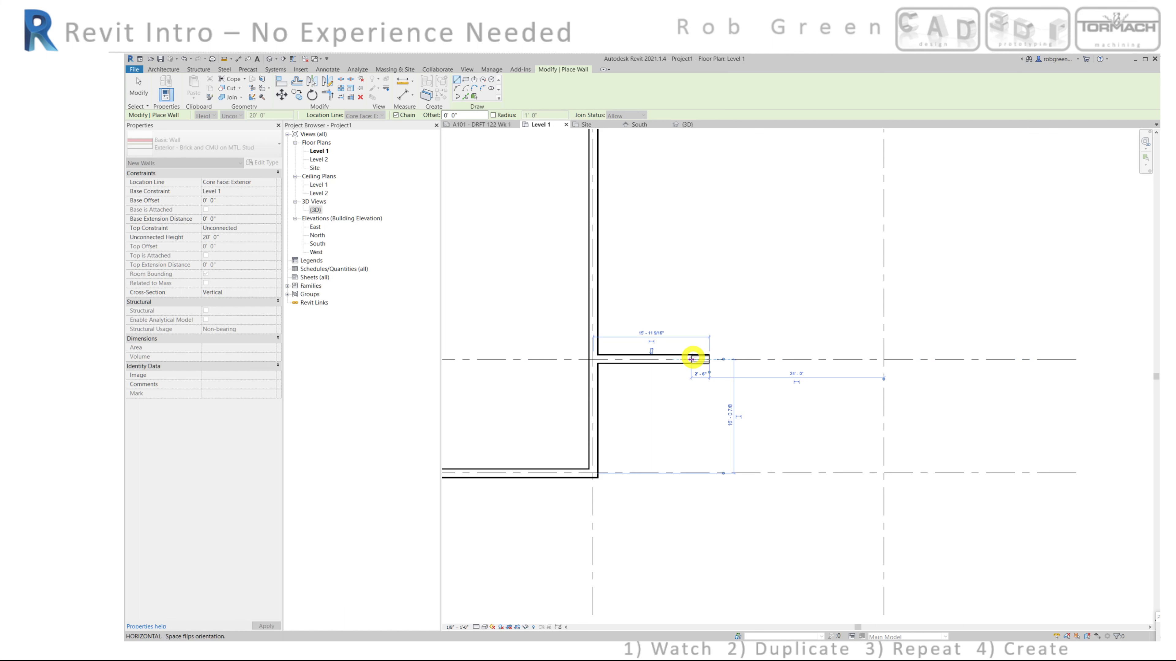
key(Escape)
key(Escape)
Step: Flip the short grid line 2 wall so its exterior faces outward, and check the orientation of the short grid line 3 wall
click(661, 368)
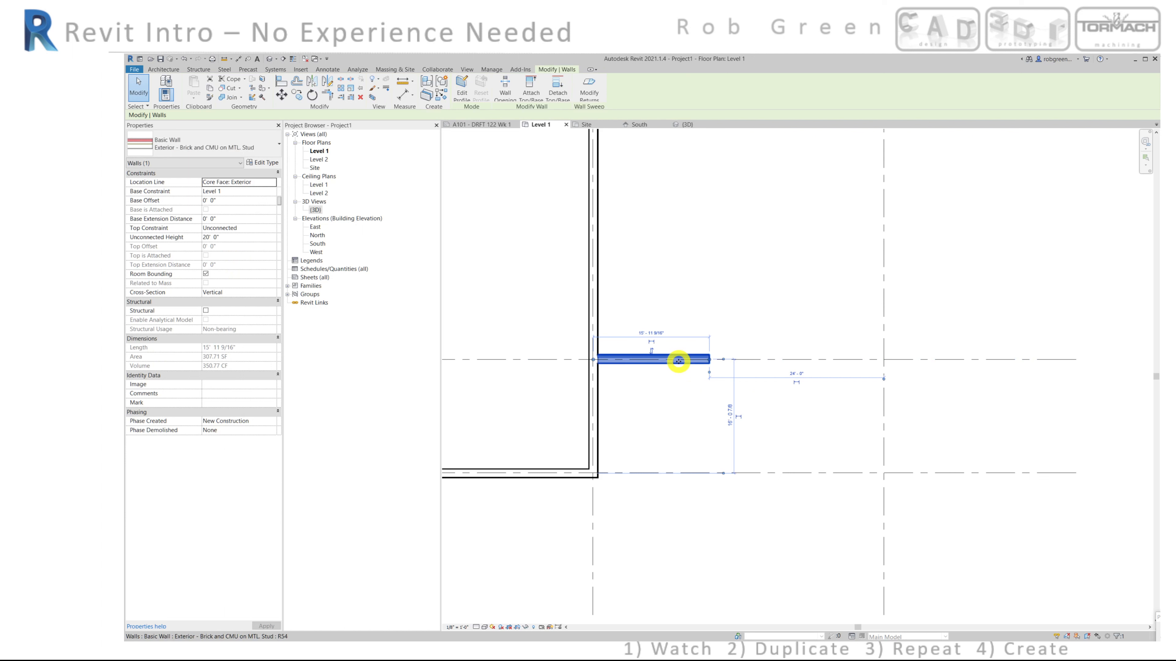
click(651, 351)
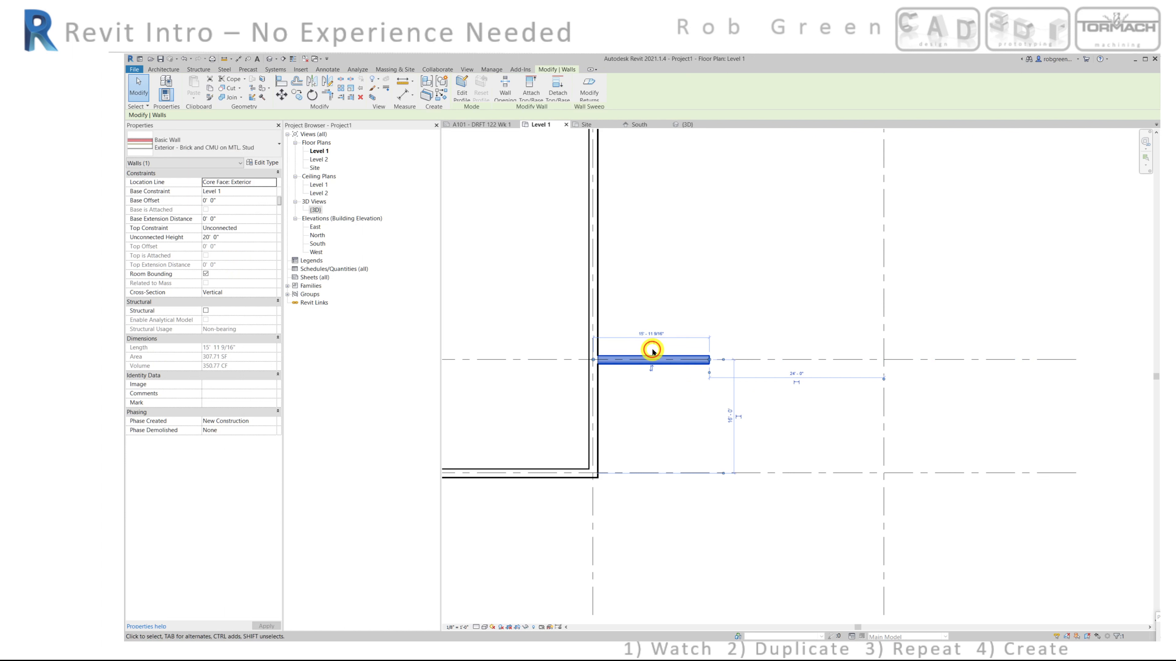
click(684, 412)
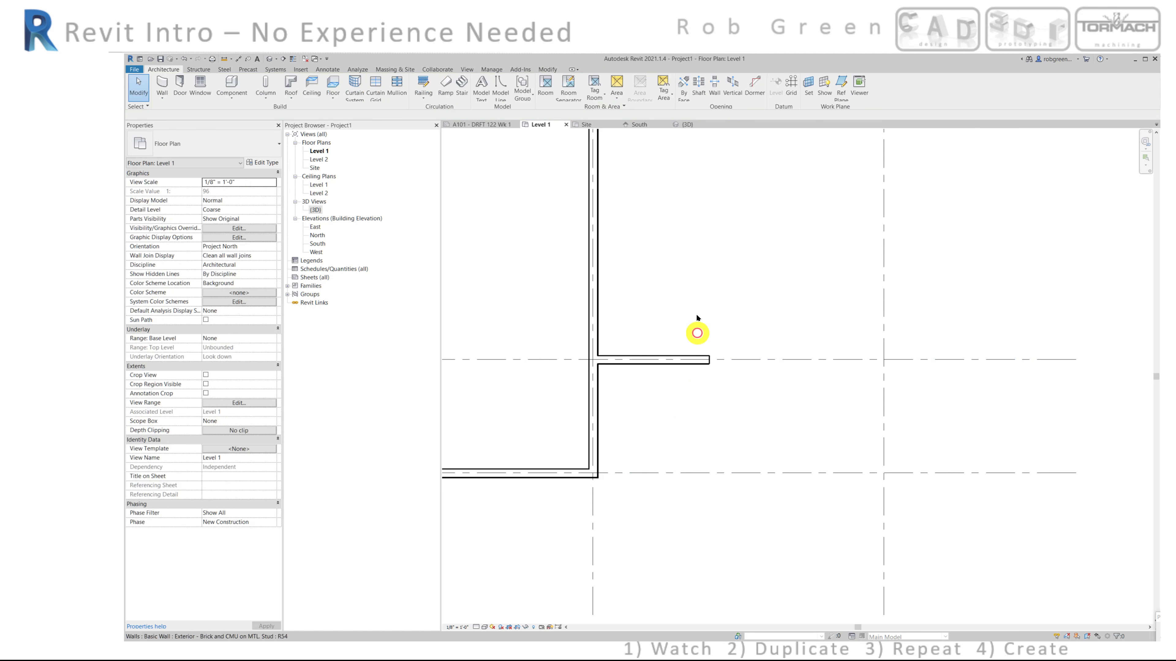
scroll(700, 256, down, 2)
middle_drag(687, 145, 688, 403)
scroll(682, 365, up, 2)
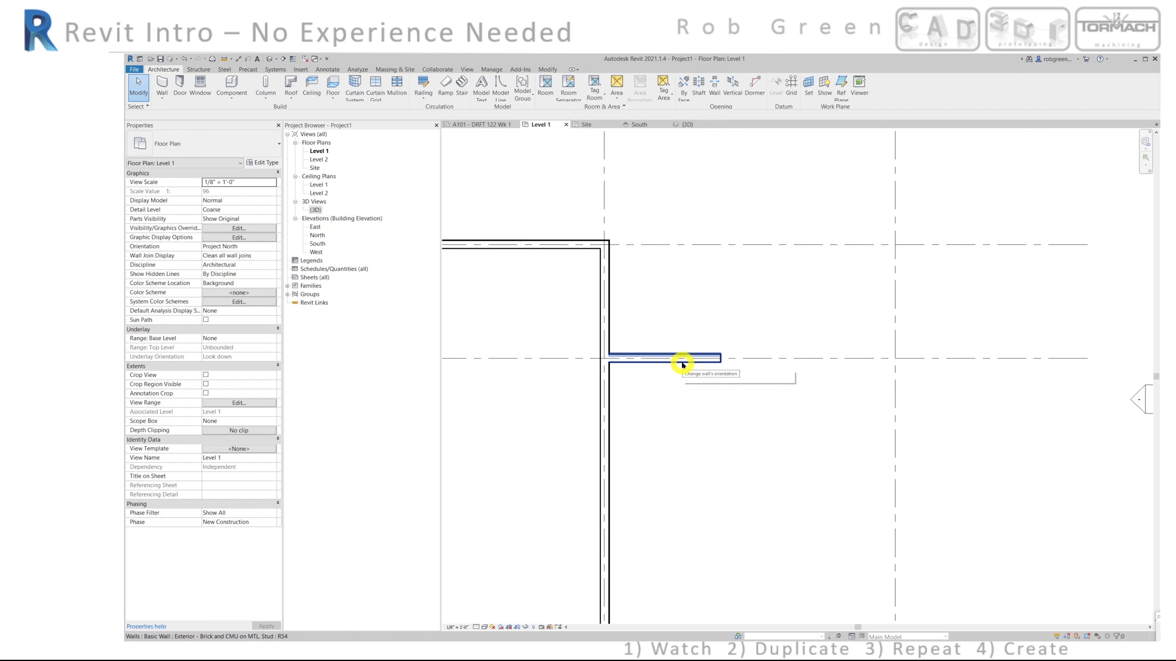
click(682, 364)
click(682, 412)
Step: Connect the free ends of the short grid 3 and grid 2 walls with a tangent end arc wall
scroll(682, 412, down, 1)
middle_drag(707, 447, 712, 314)
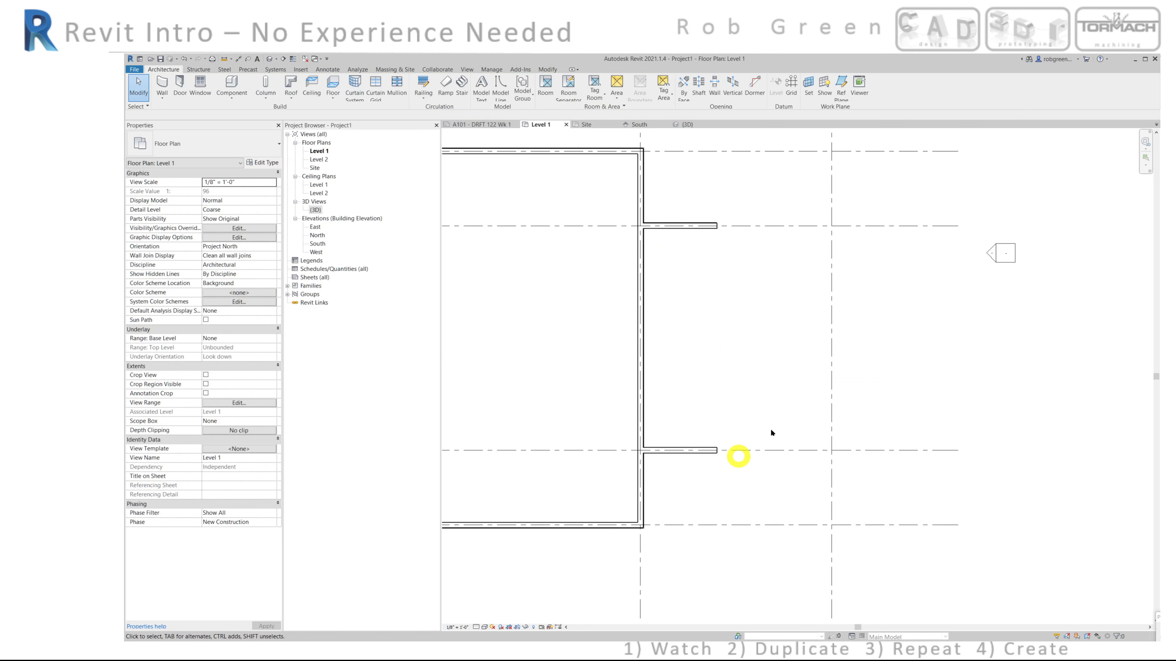
click(162, 85)
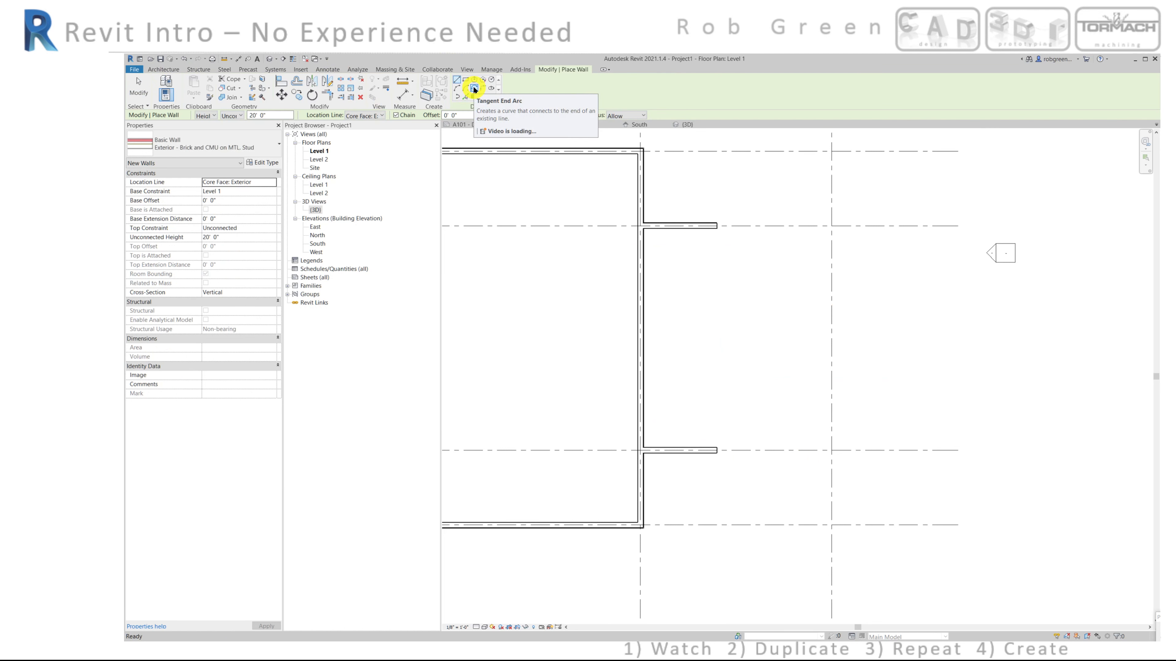
click(474, 90)
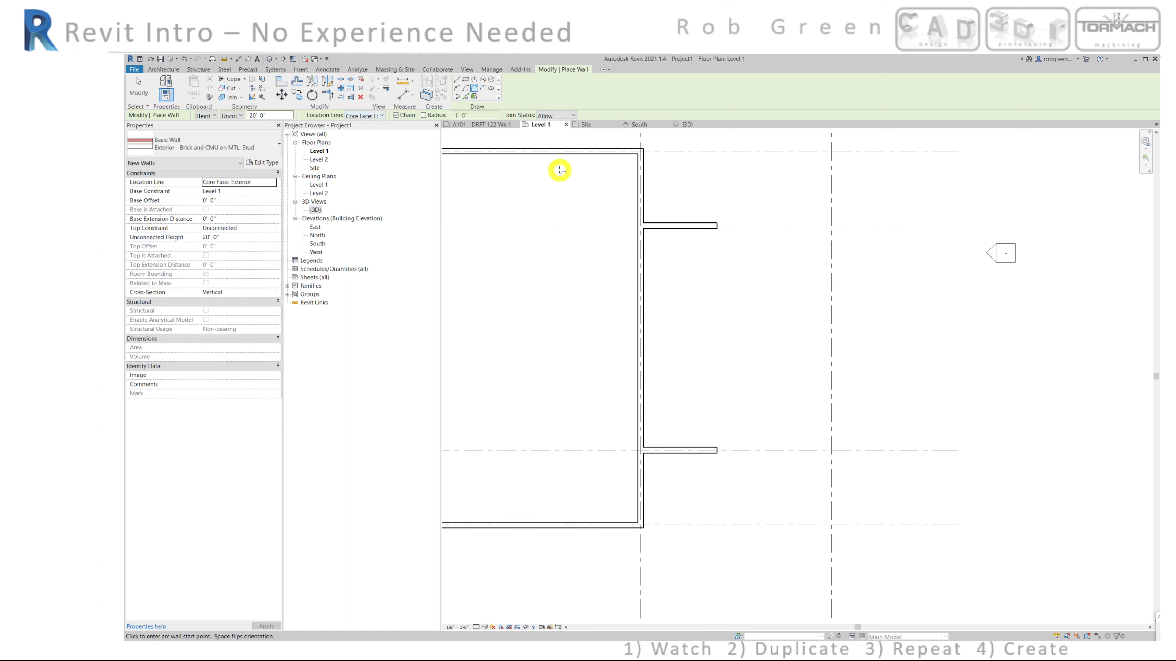
click(716, 226)
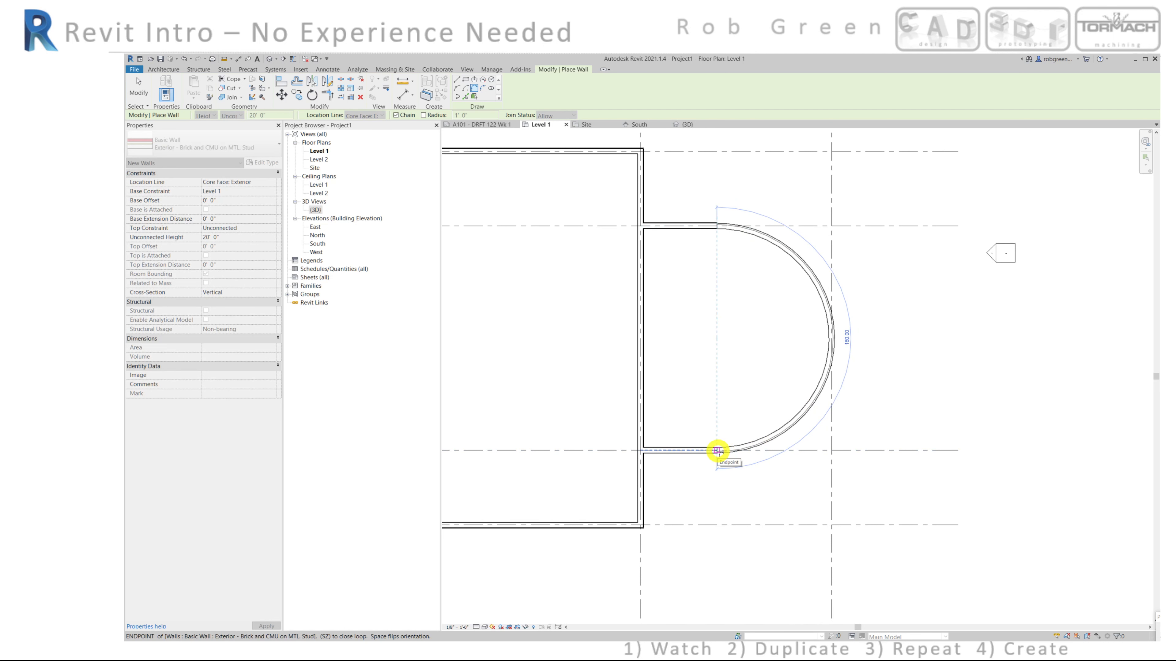
click(717, 451)
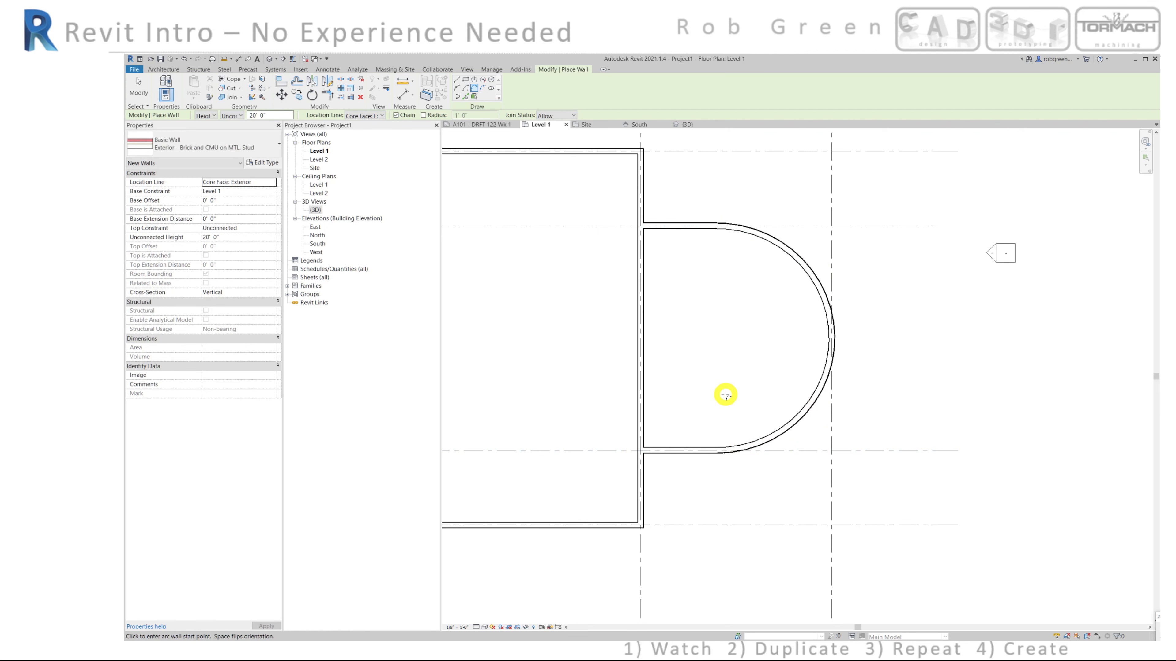
key(Escape)
key(Escape)
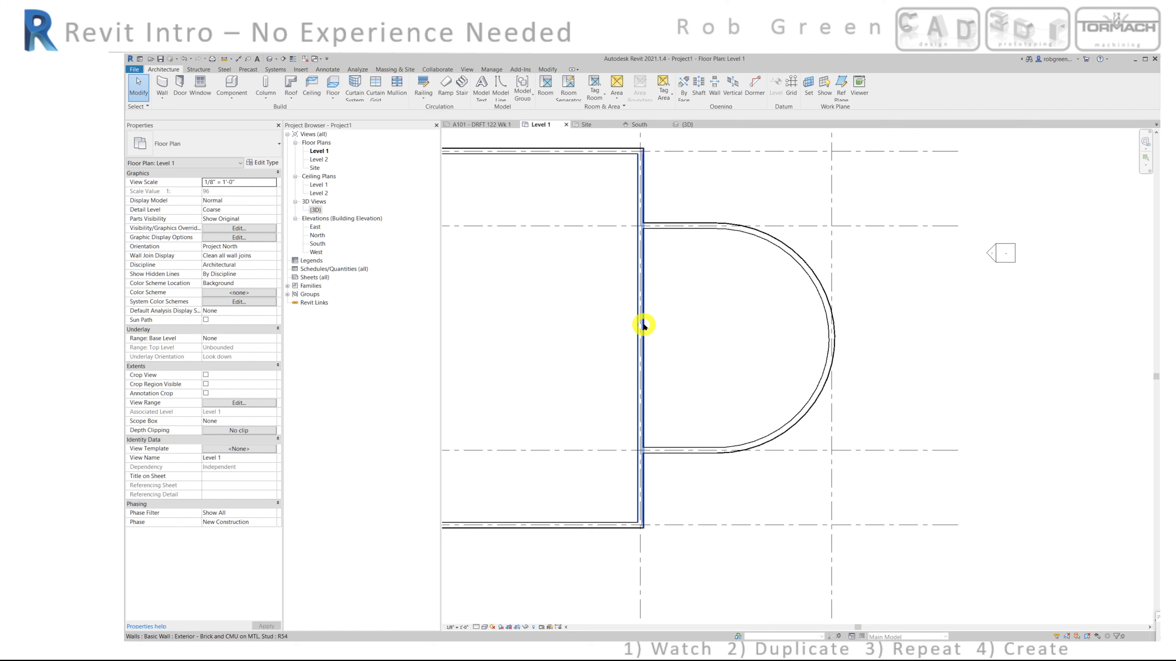
Step: Split the grid line B wall at a point about midway between grid lines 2 and 3
middle_drag(667, 315, 806, 325)
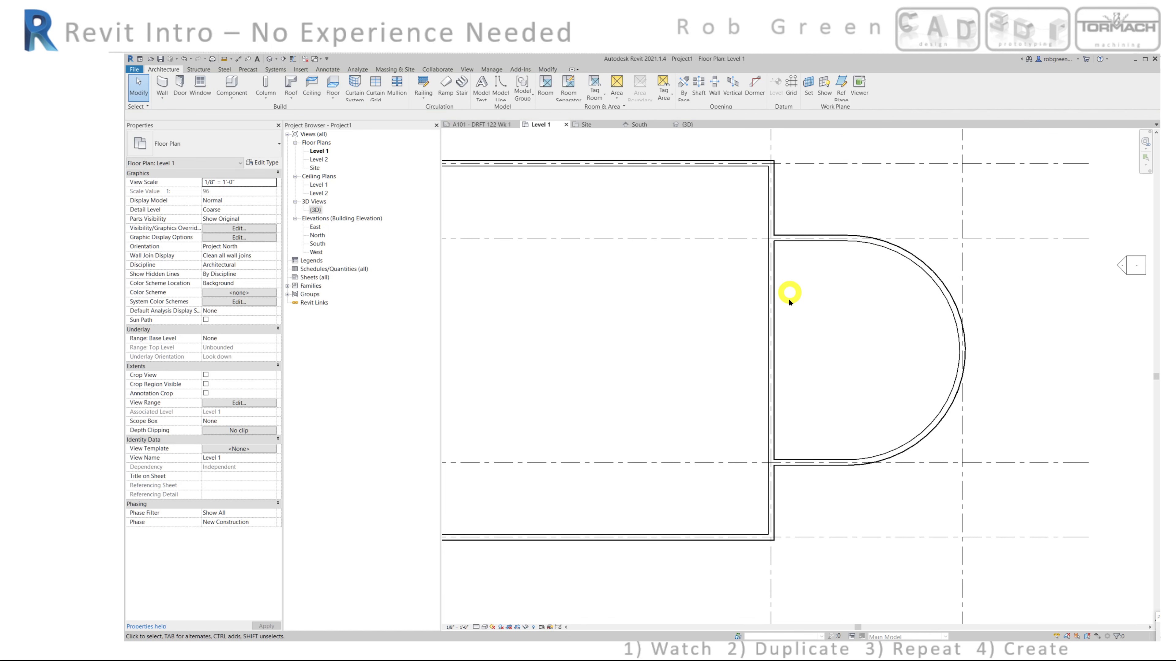
scroll(786, 325, down, 1)
scroll(786, 324, down, 1)
middle_drag(736, 341, 761, 332)
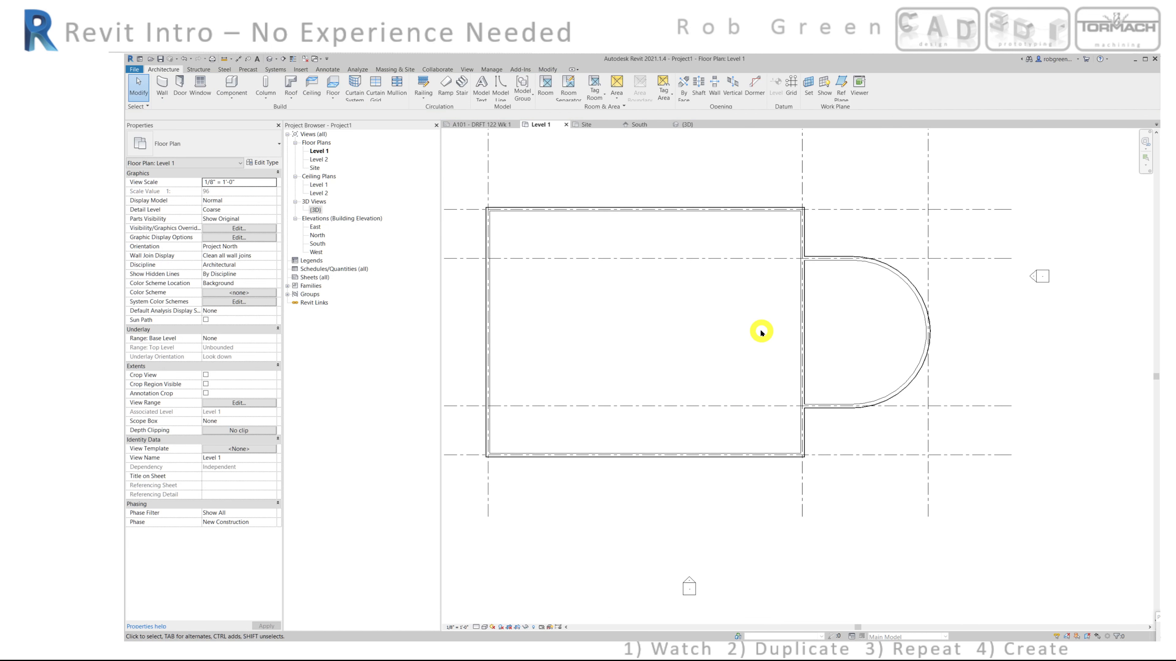
scroll(783, 333, up, 1)
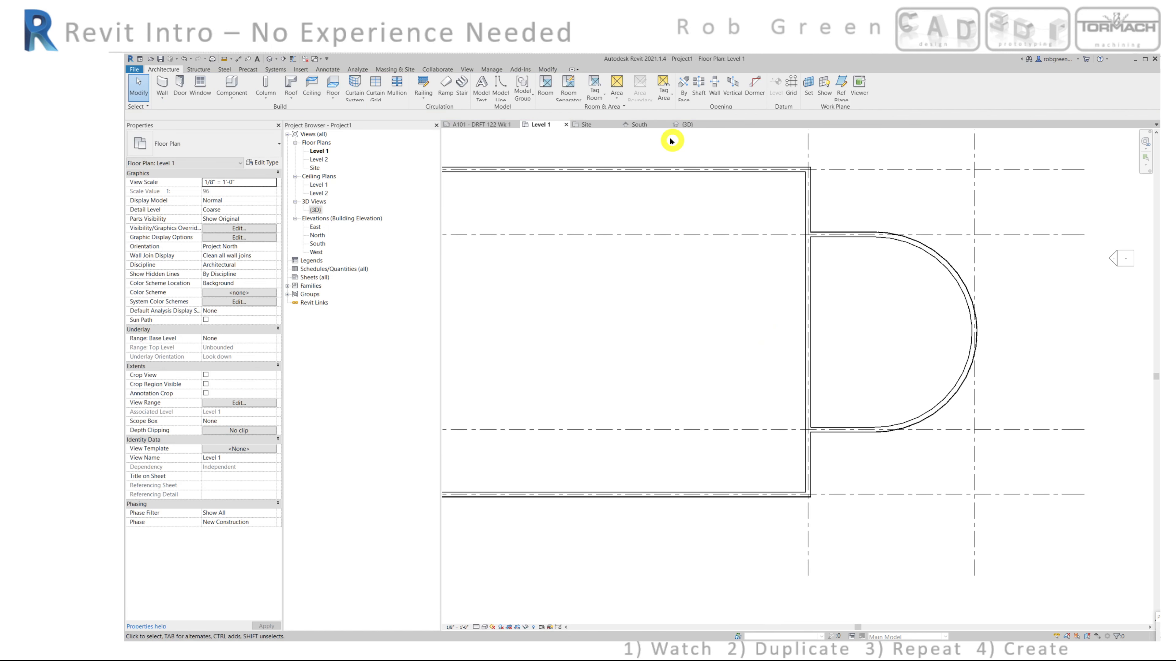
click(547, 70)
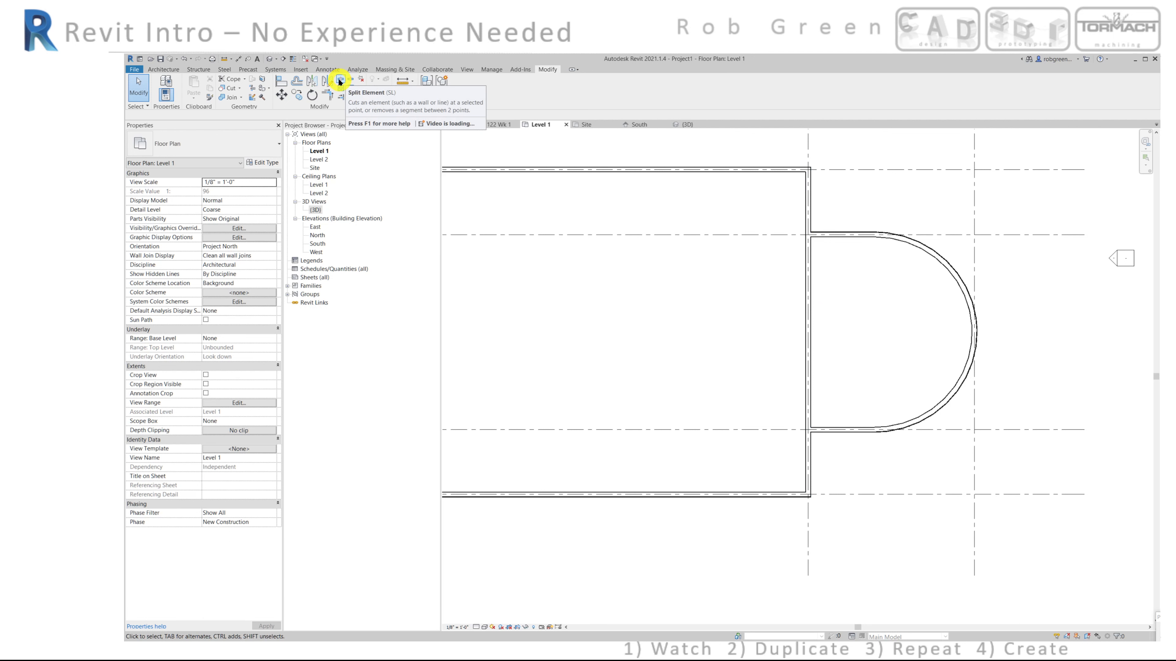
click(340, 81)
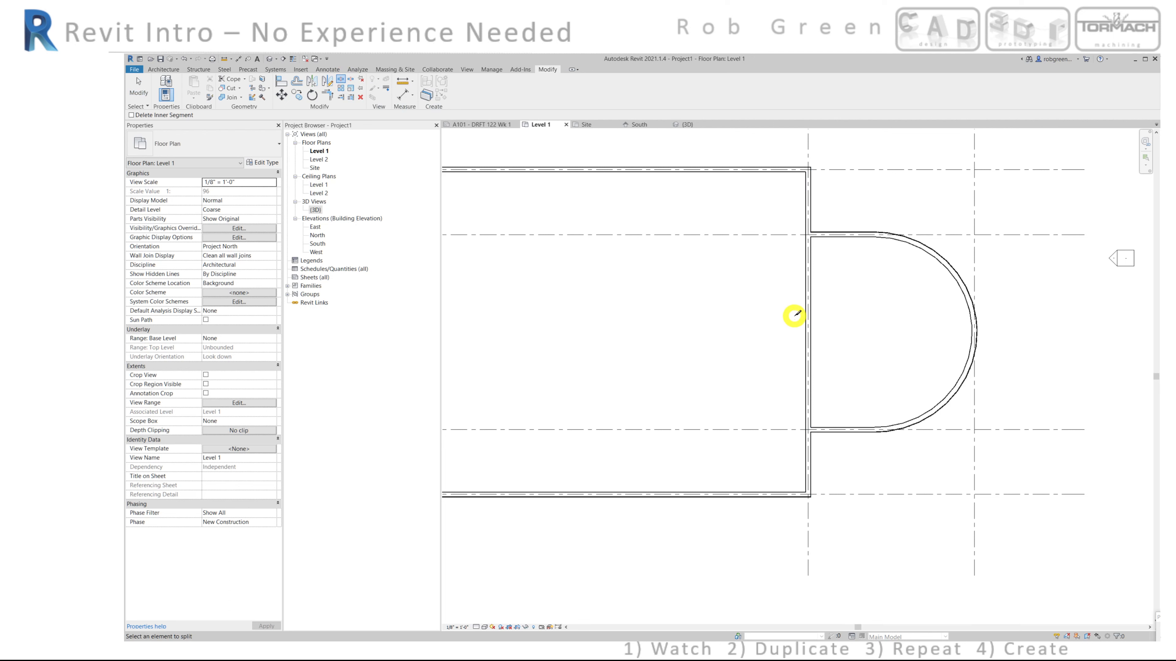
click(809, 324)
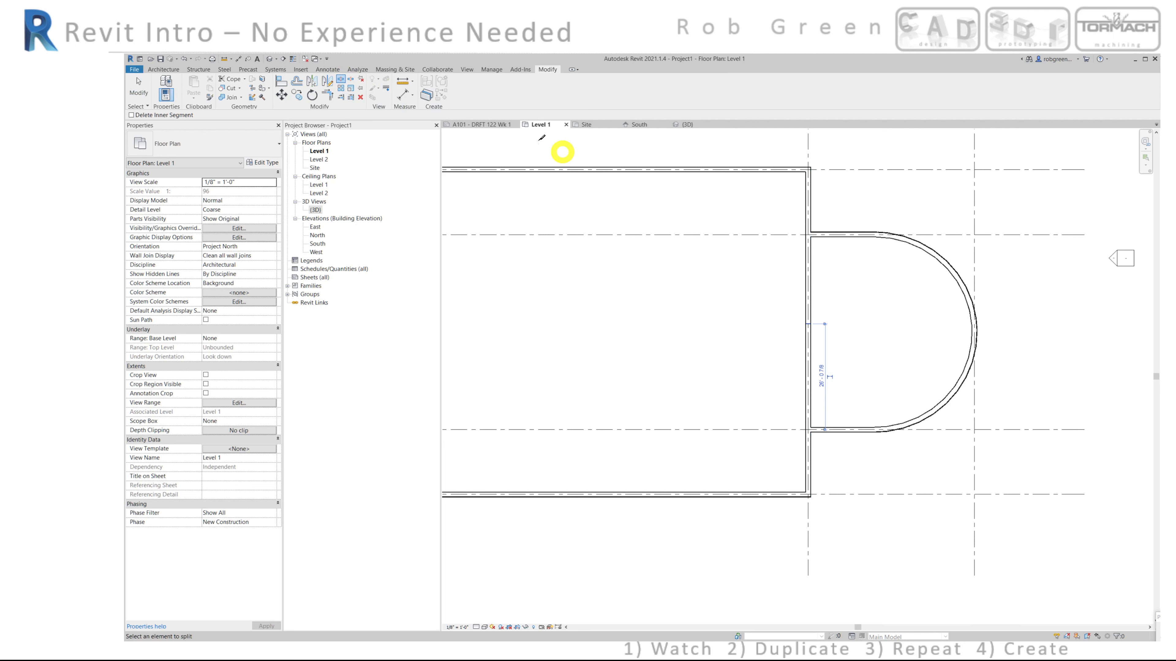
Step: Trim the short grid line 2 wall and the grid B wall section between grids 1 and 2 to a corner
click(330, 96)
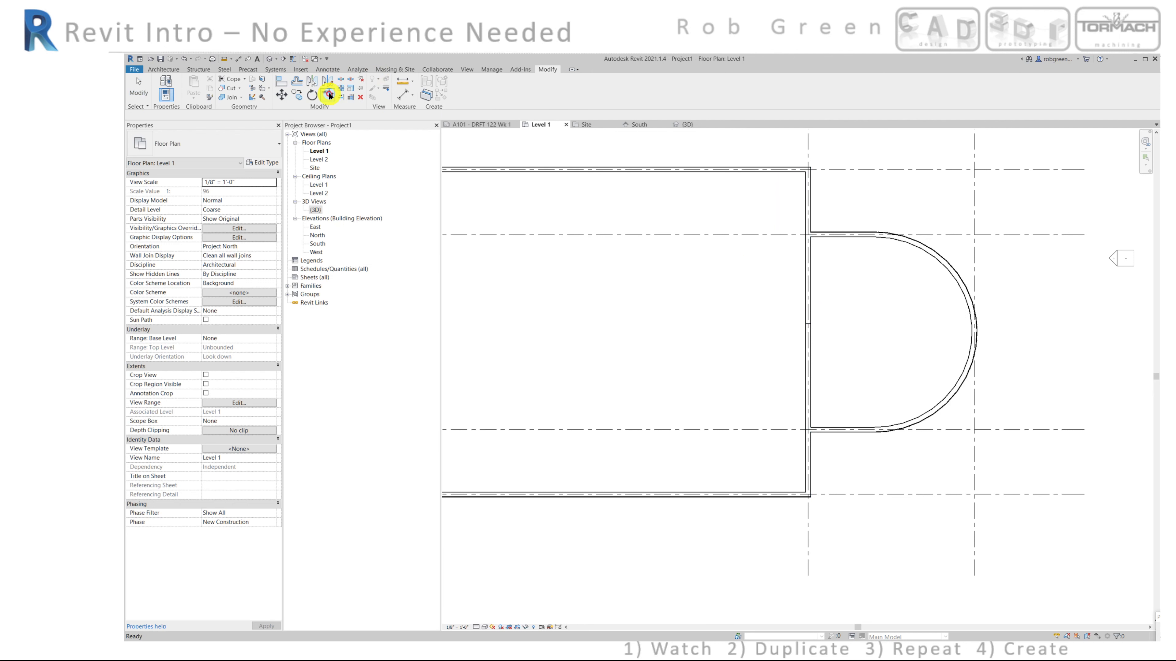
click(829, 431)
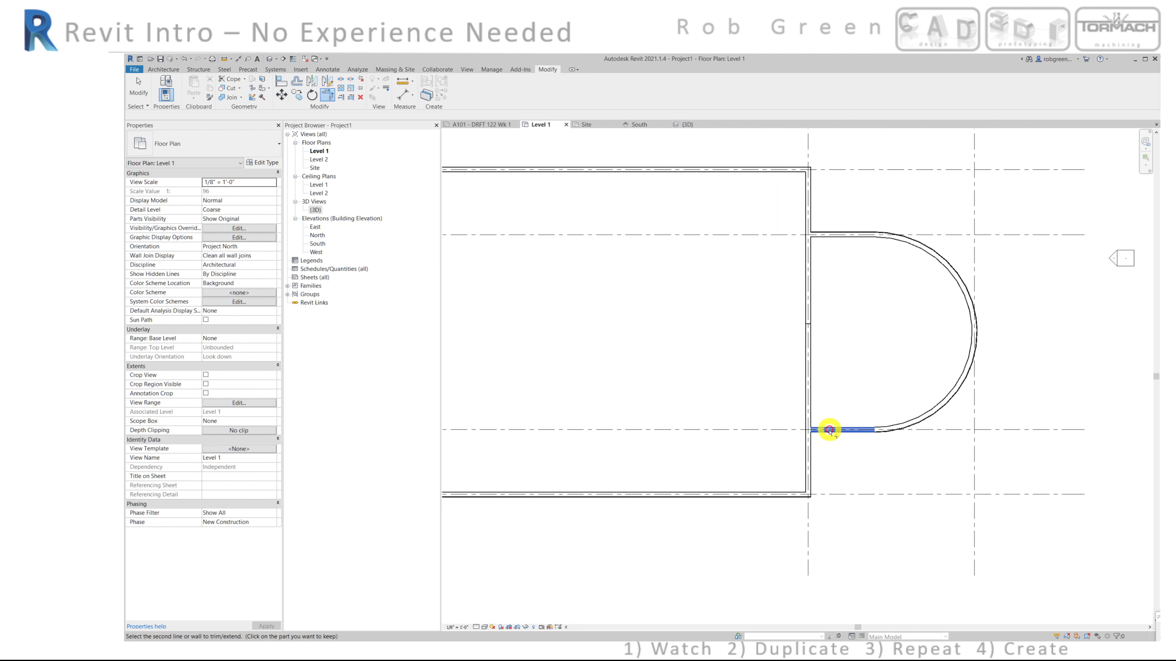
click(810, 458)
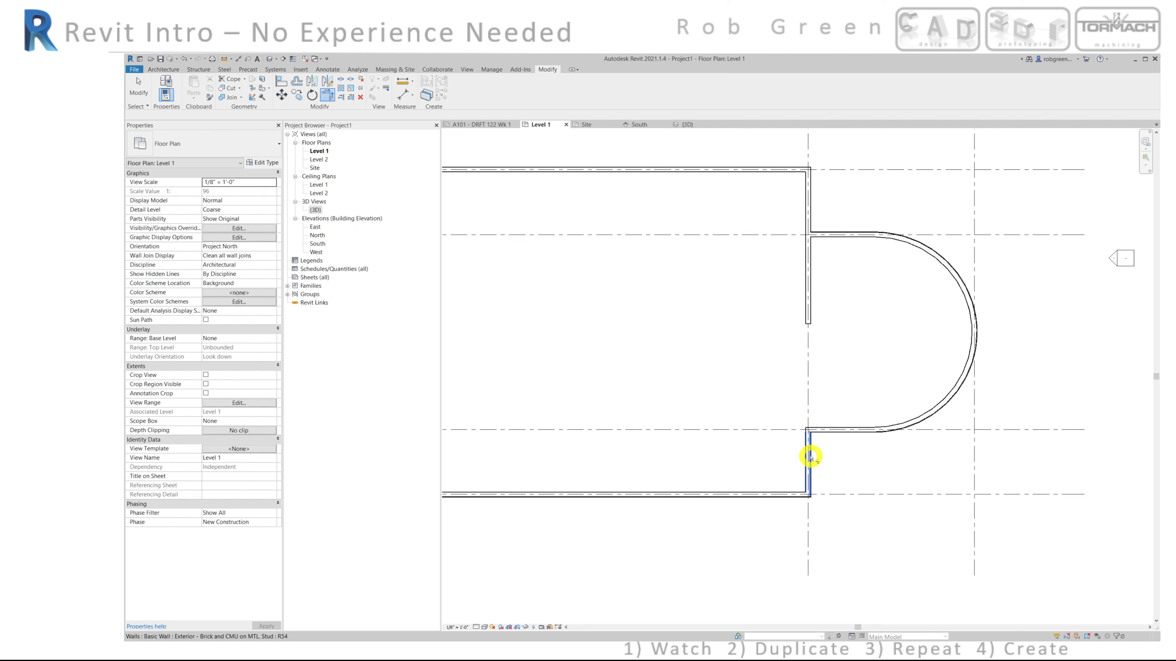
Step: Trim the short grid line 3 wall and the grid B wall section between grids 3 and 4 to a corner
scroll(815, 458, up, 4)
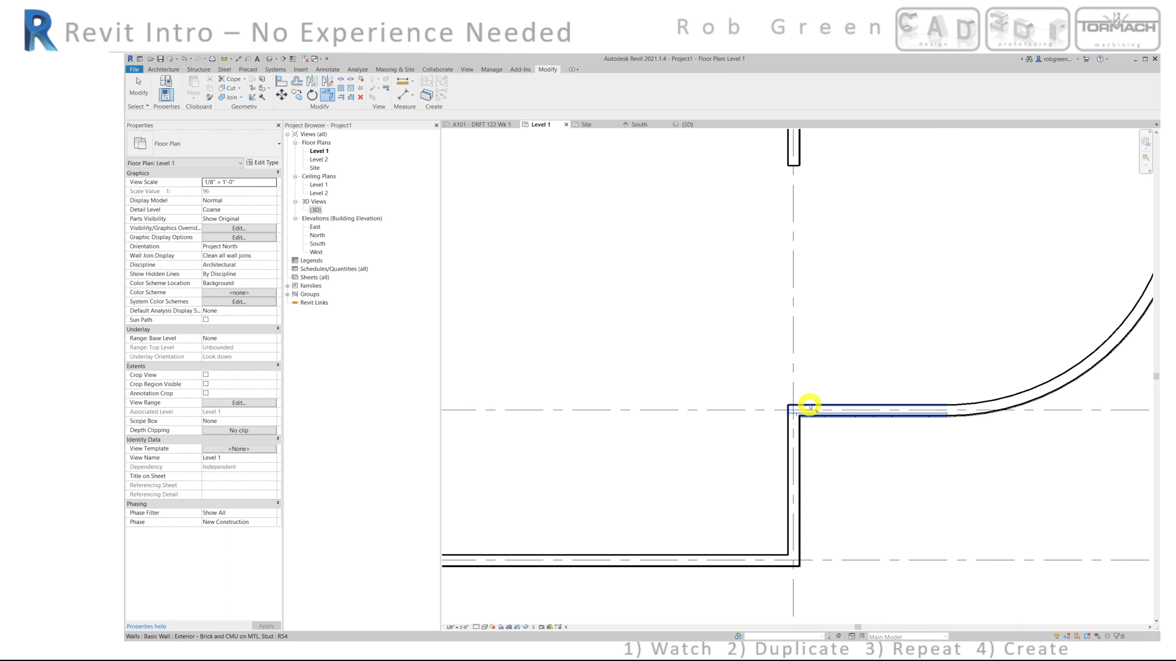
scroll(820, 409, down, 3)
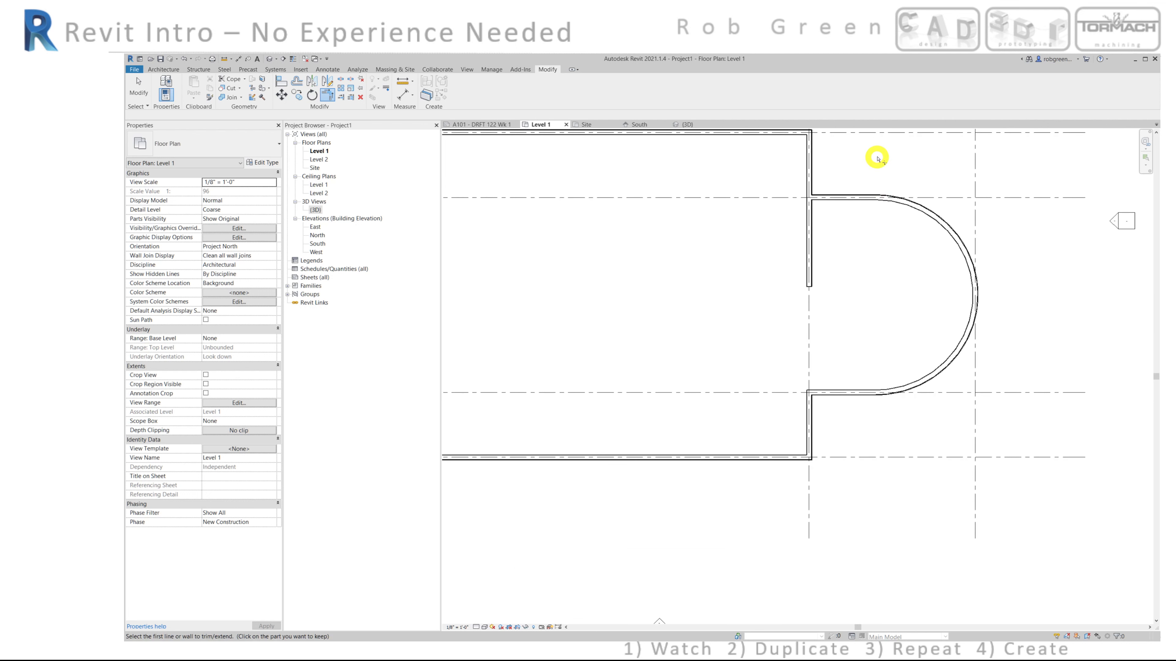
scroll(858, 262, up, 2)
scroll(835, 281, up, 1)
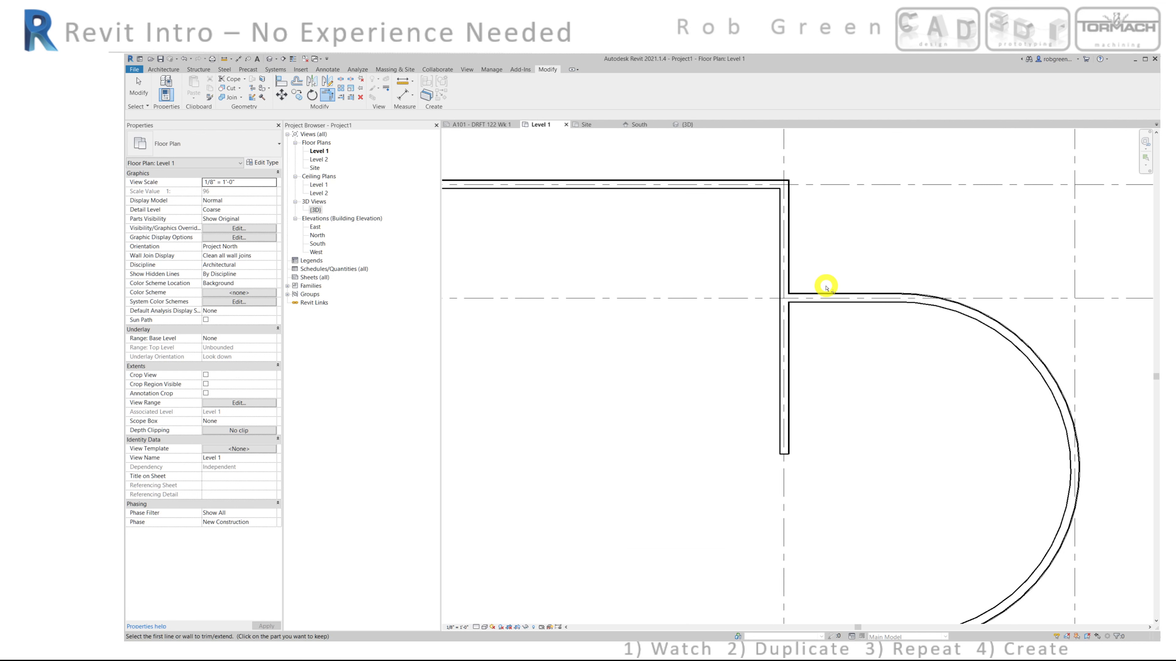
click(824, 297)
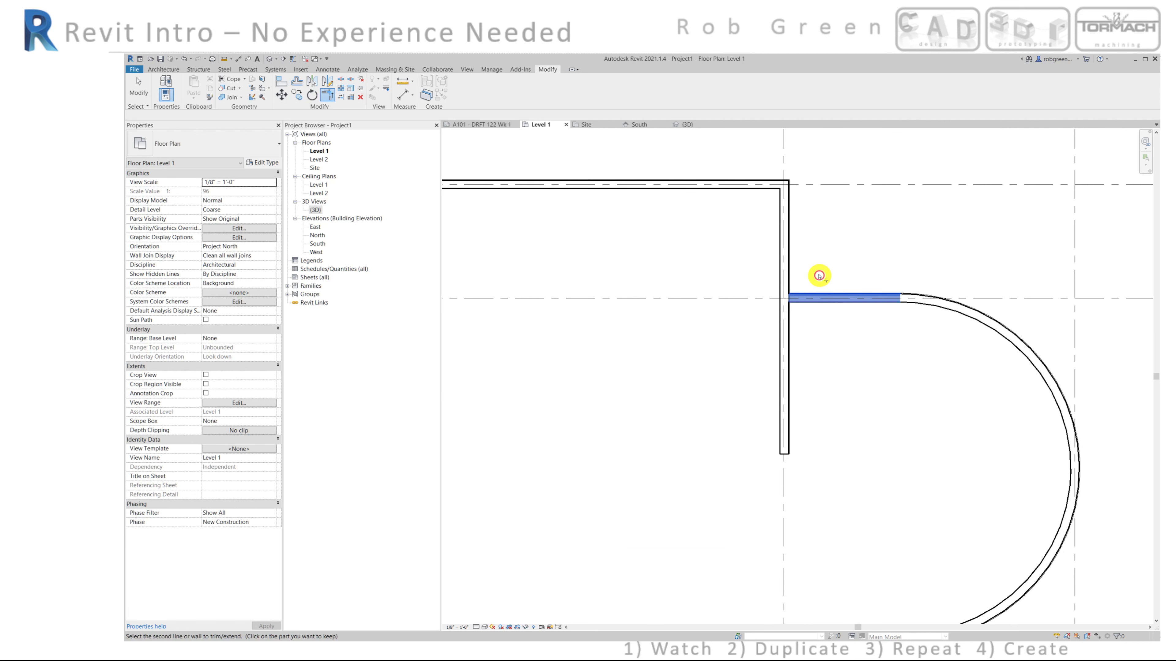
click(788, 249)
scroll(788, 251, down, 4)
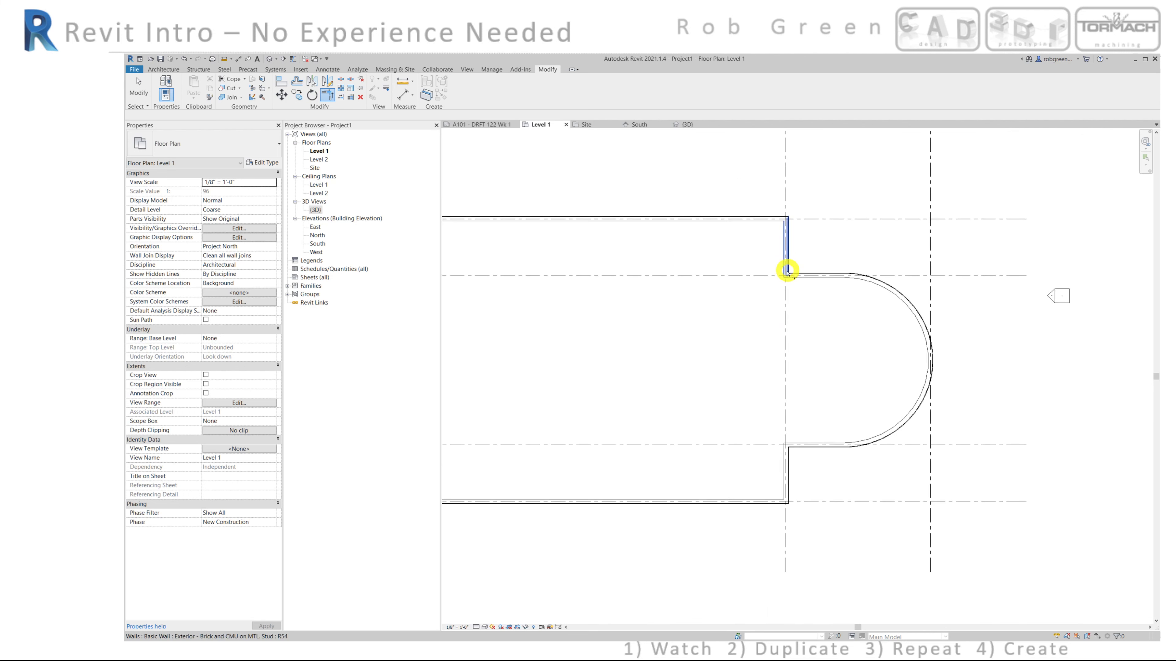
middle_drag(742, 317, 769, 334)
key(Escape)
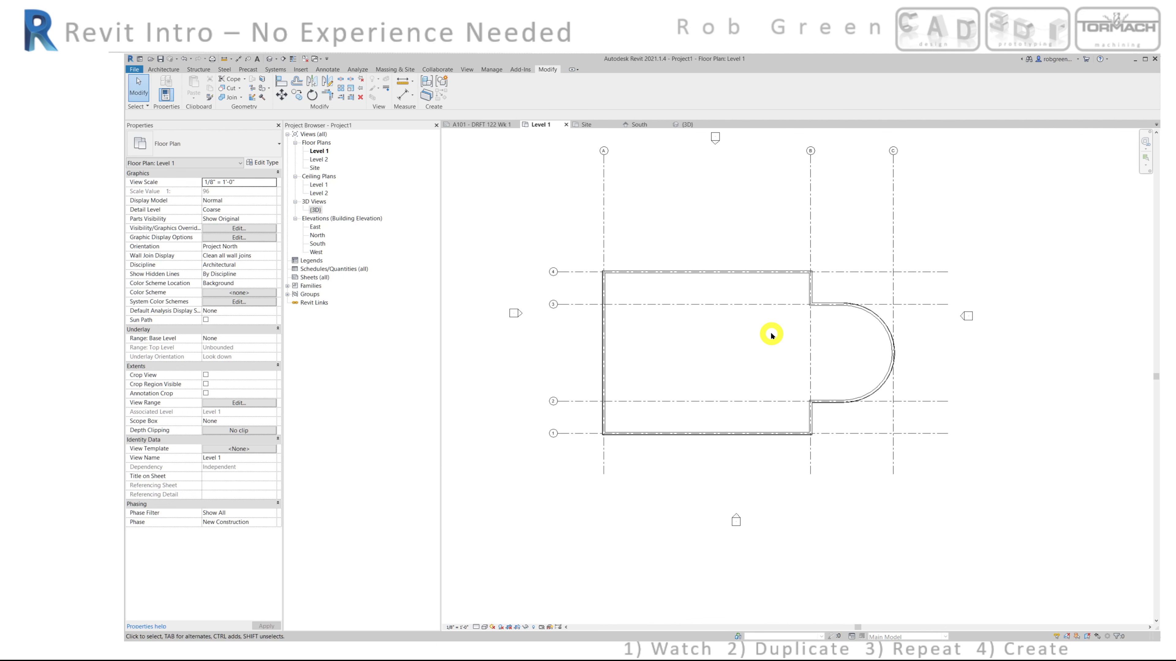
scroll(753, 320, down, 3)
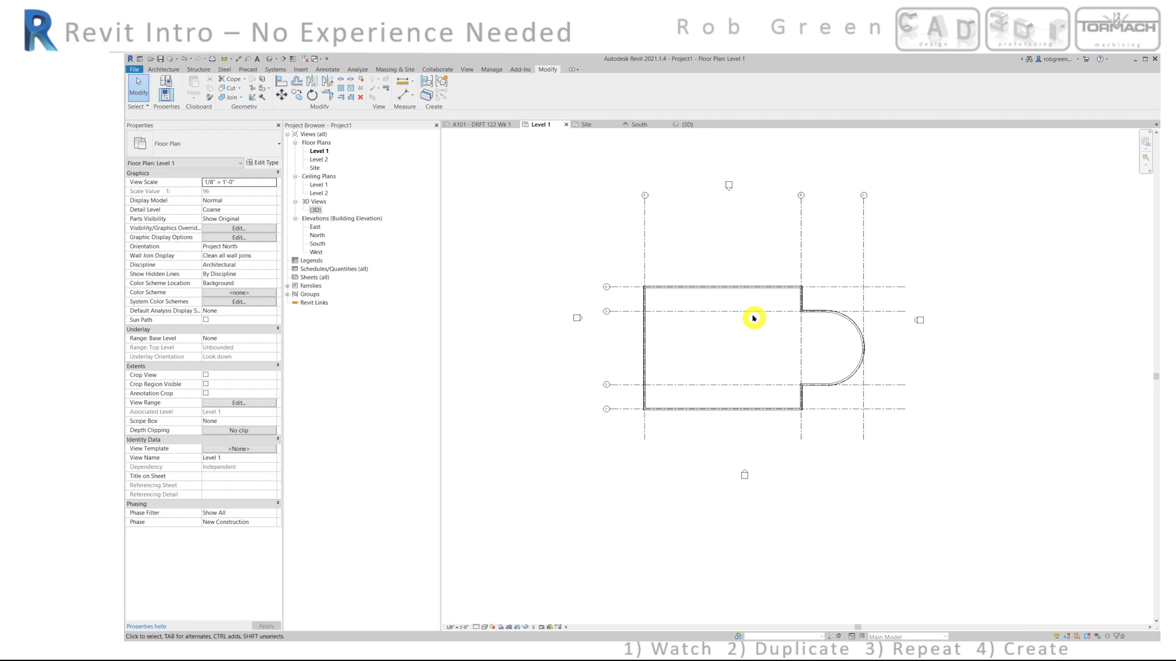
click(643, 173)
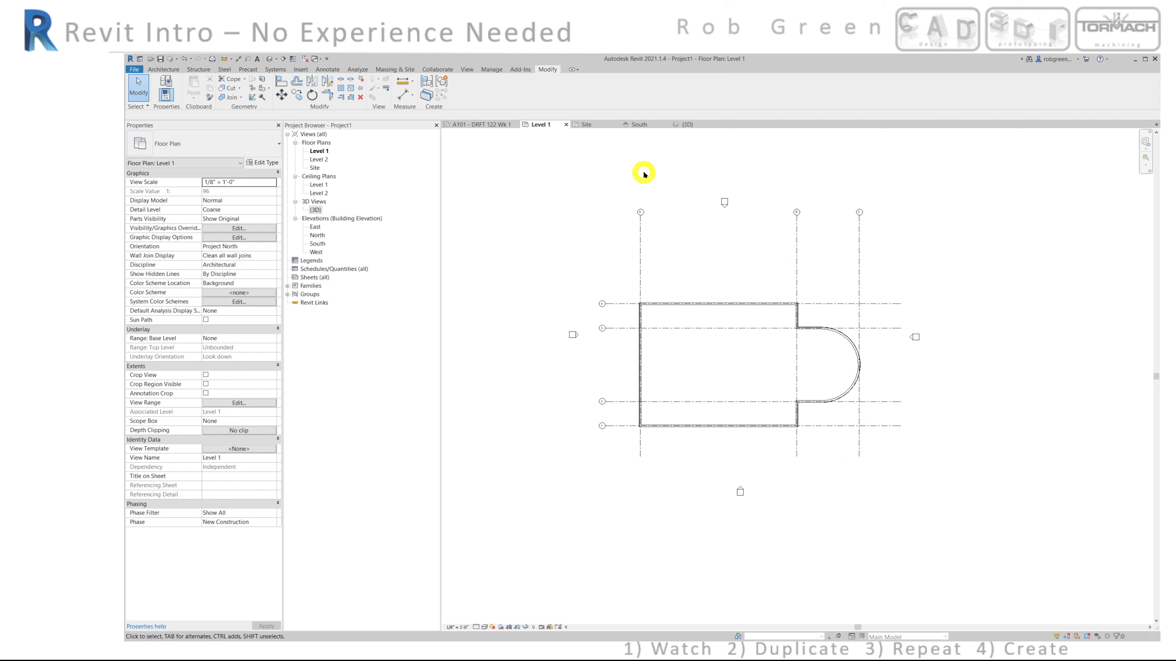